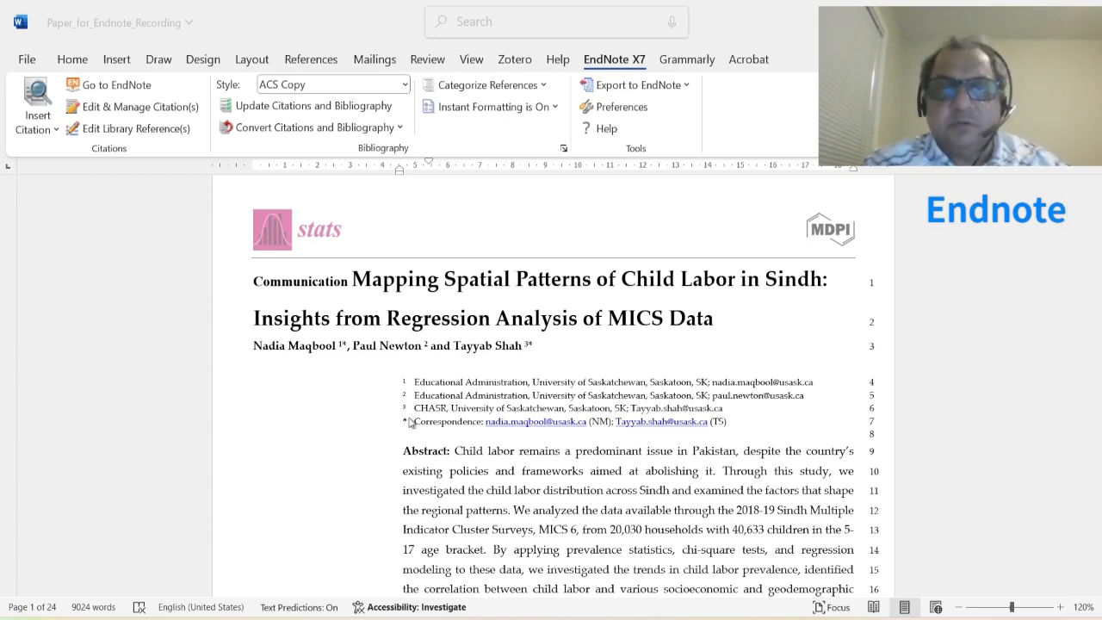
Step: Look through the paper's numbered reference list at the end of the document, and return to the Introduction
scroll(411, 422, down, 3)
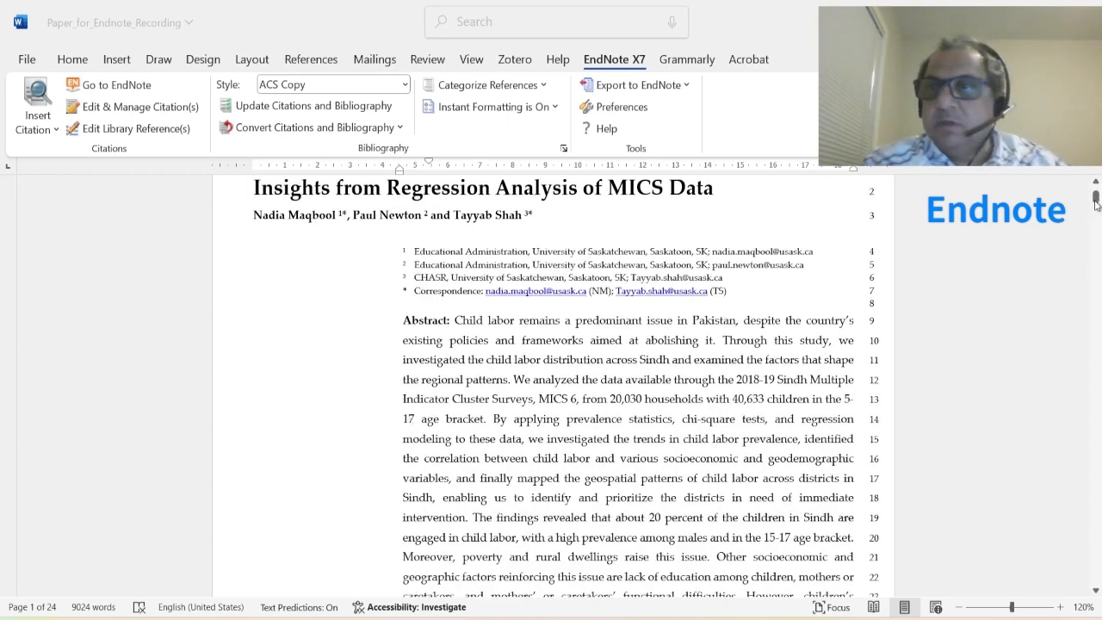
drag(1096, 204, 1084, 551)
scroll(509, 417, down, 3)
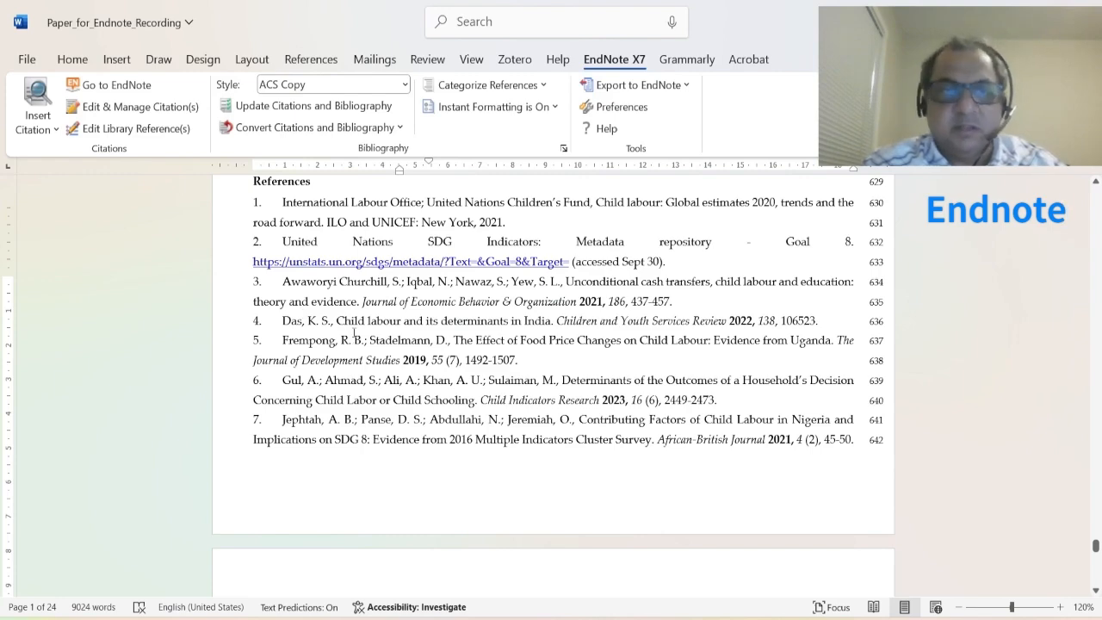
scroll(353, 333, down, 5)
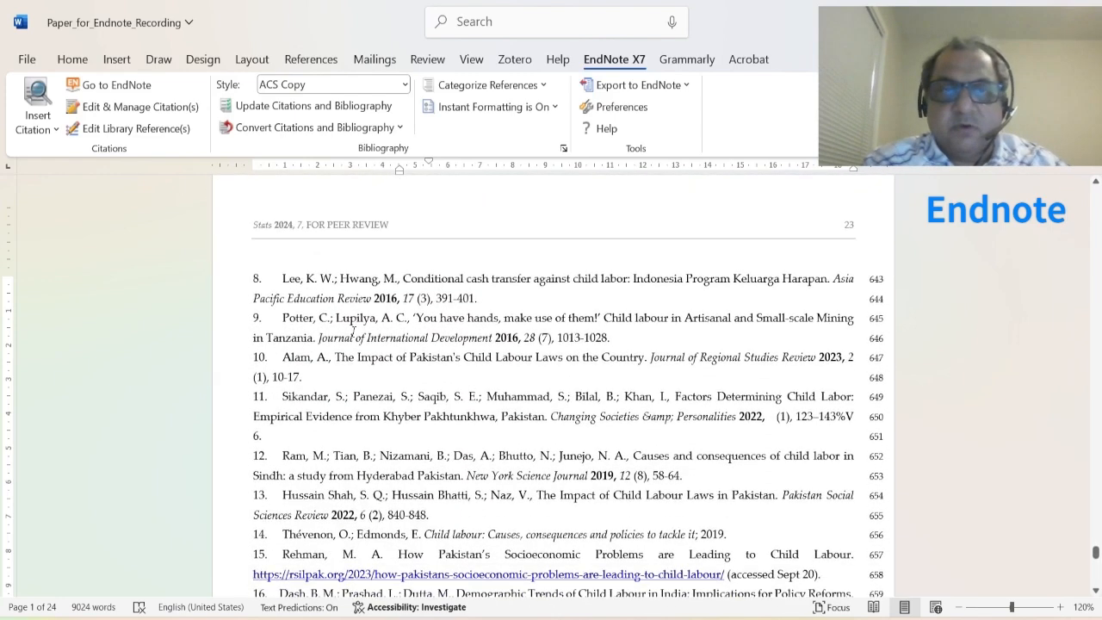
scroll(353, 330, down, 2)
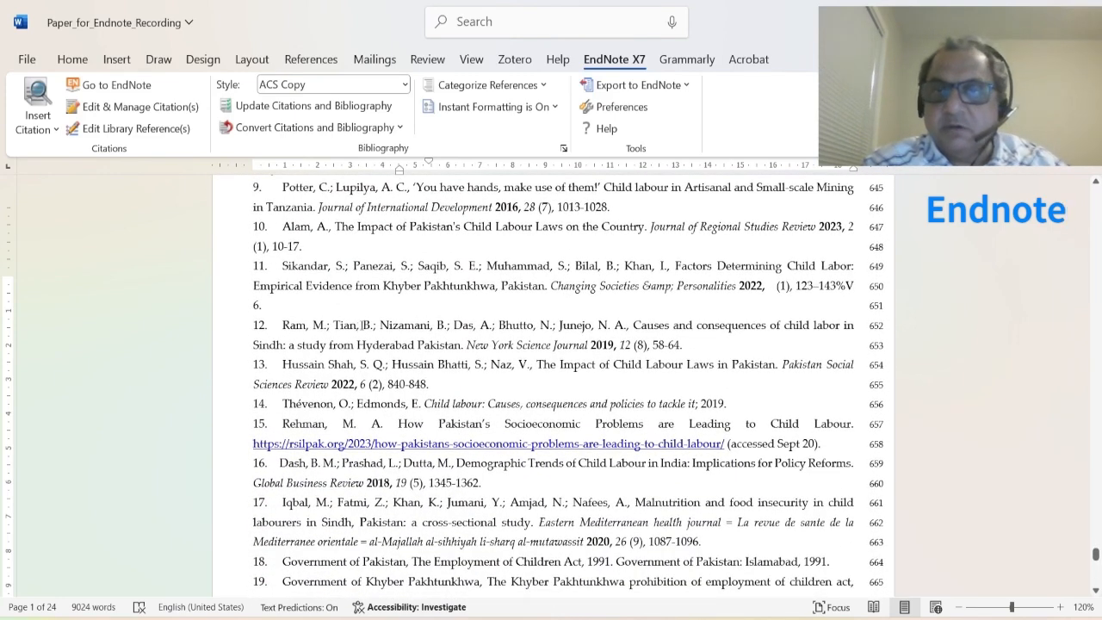
scroll(365, 325, down, 4)
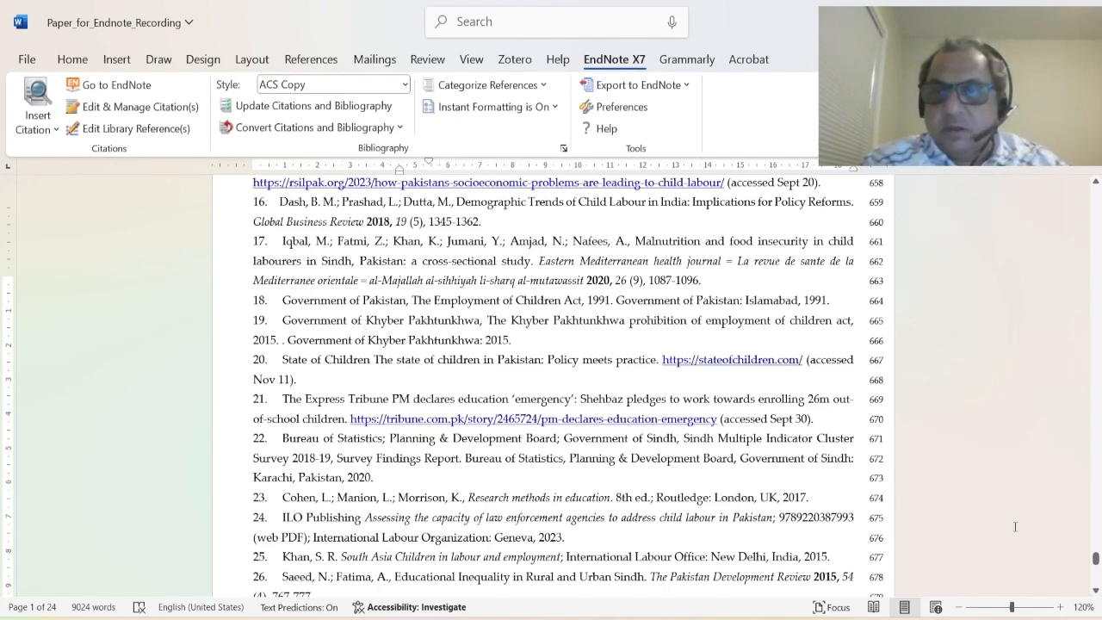
drag(1093, 558, 1094, 182)
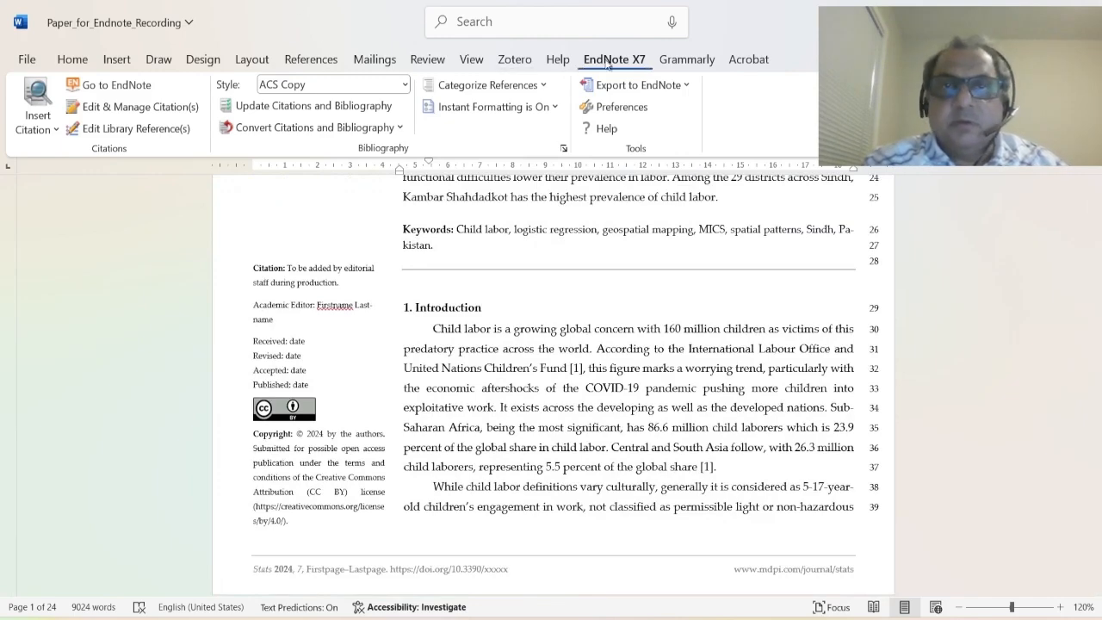
Step: Switch to the EndNote library, widen the groups pane and review the references grouped under Paper_for_Endnote_Recording.docx
click(101, 86)
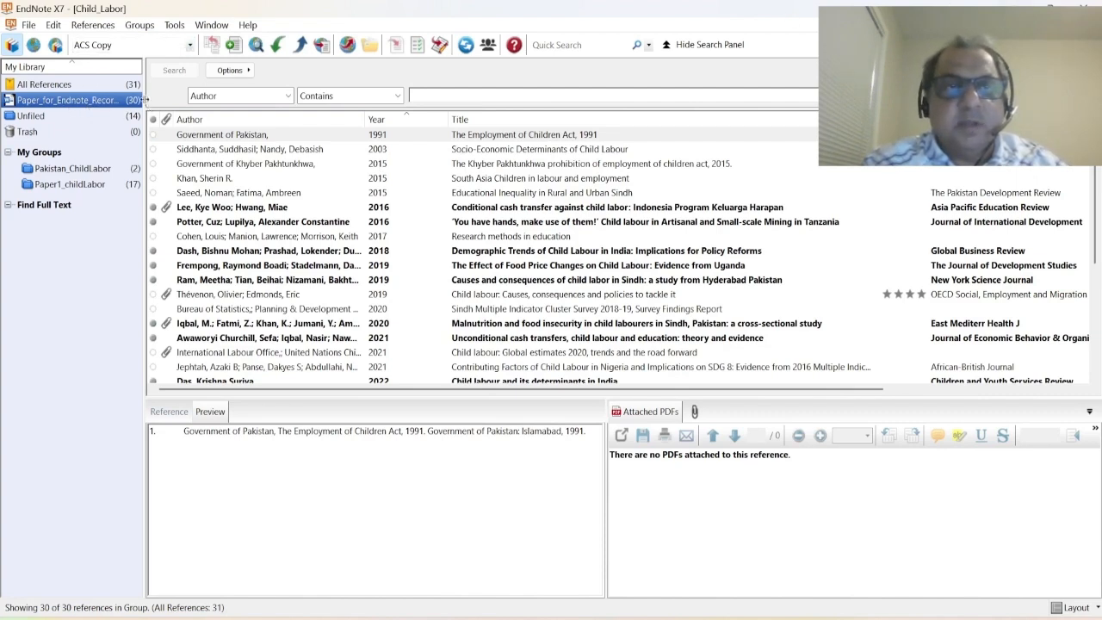
drag(254, 108, 254, 108)
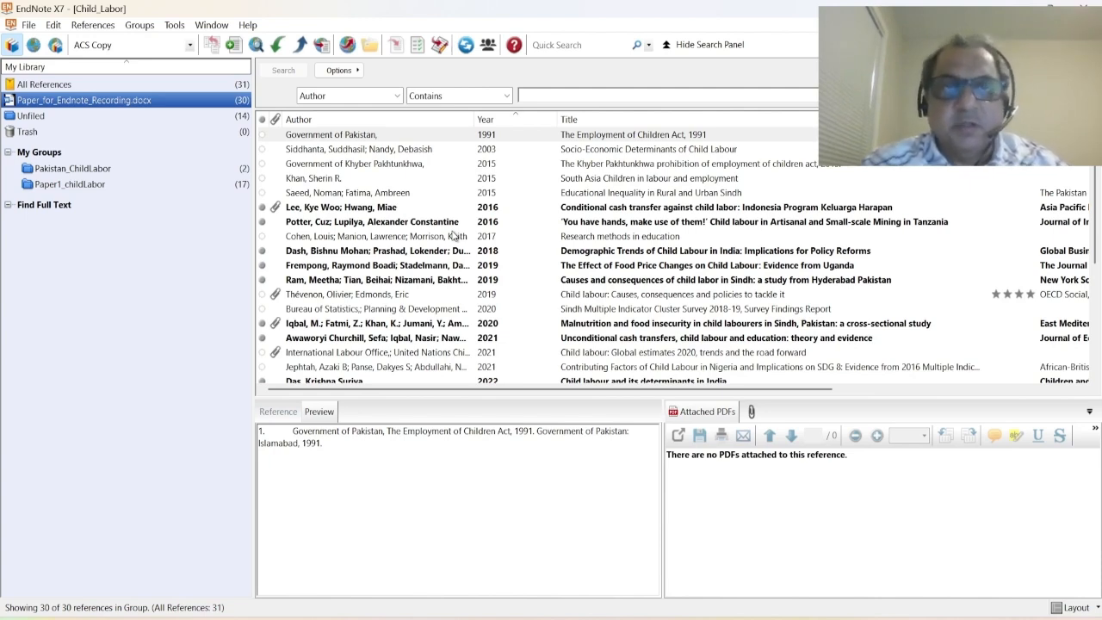
click(183, 81)
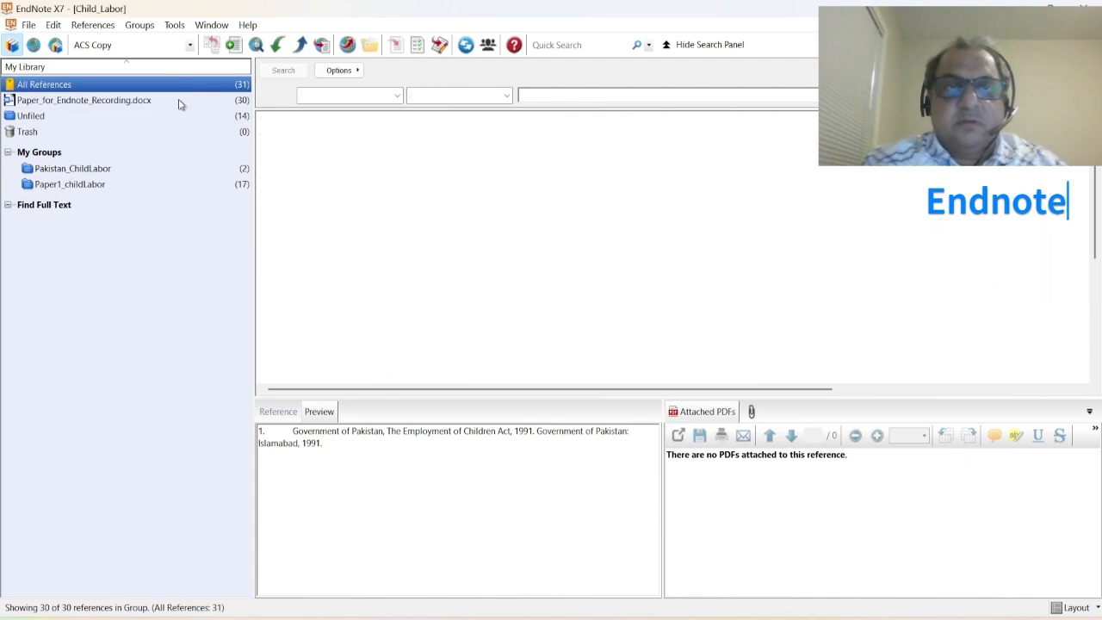
click(179, 104)
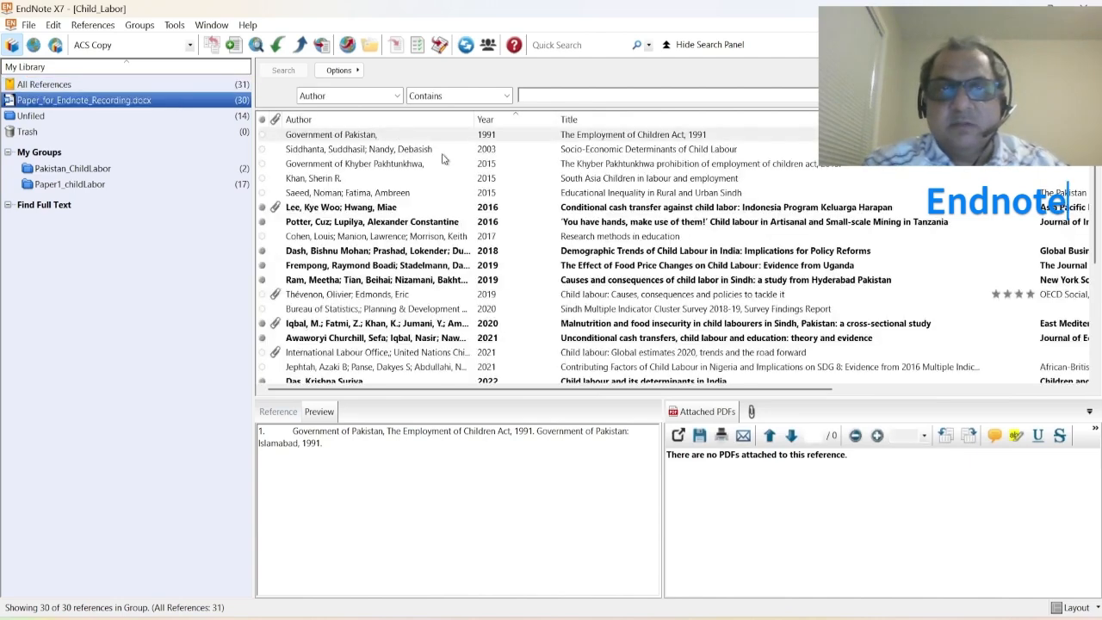
scroll(514, 263, down, 5)
scroll(514, 262, down, 1)
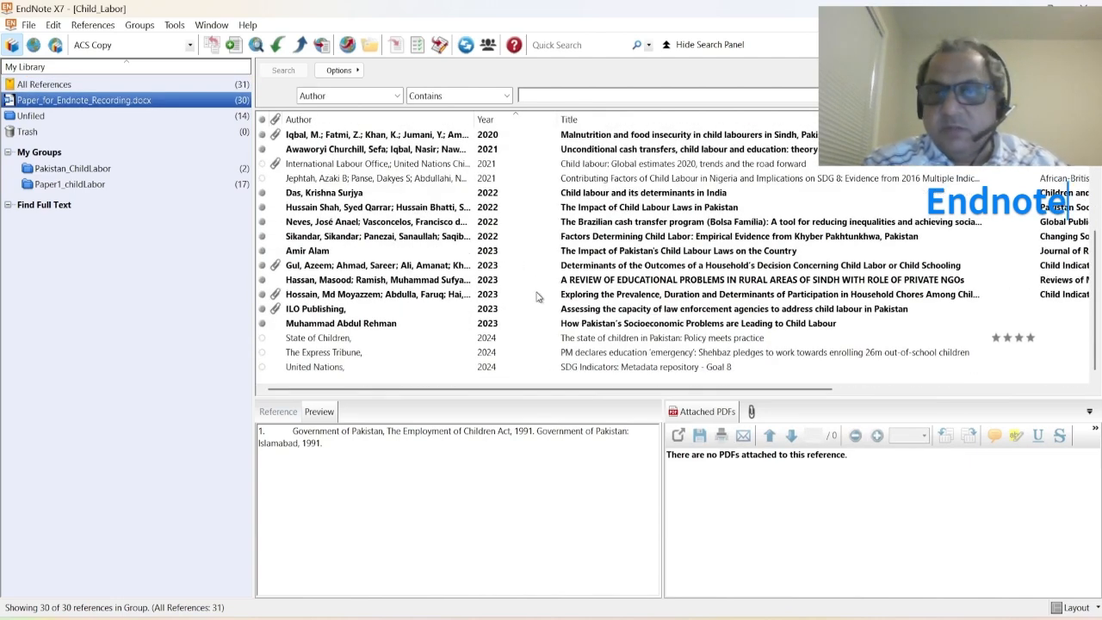
scroll(512, 324, up, 5)
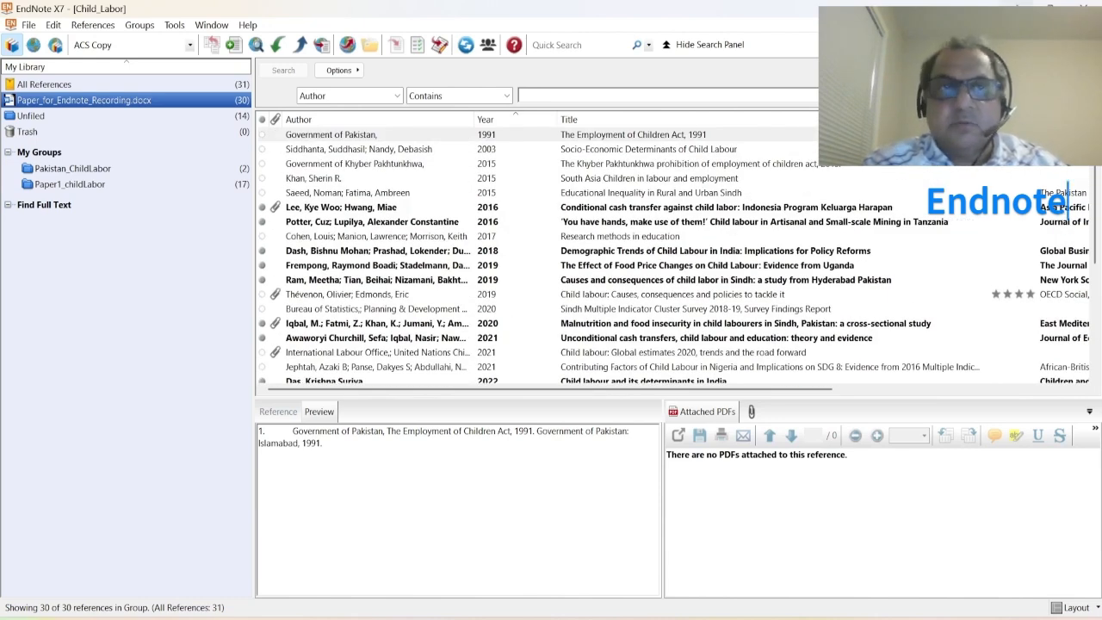
Step: Switch back to the Word paper and examine the numbered in-text citations, especially in the paragraph on poverty as the driving force
key(alt+Tab)
scroll(478, 293, down, 6)
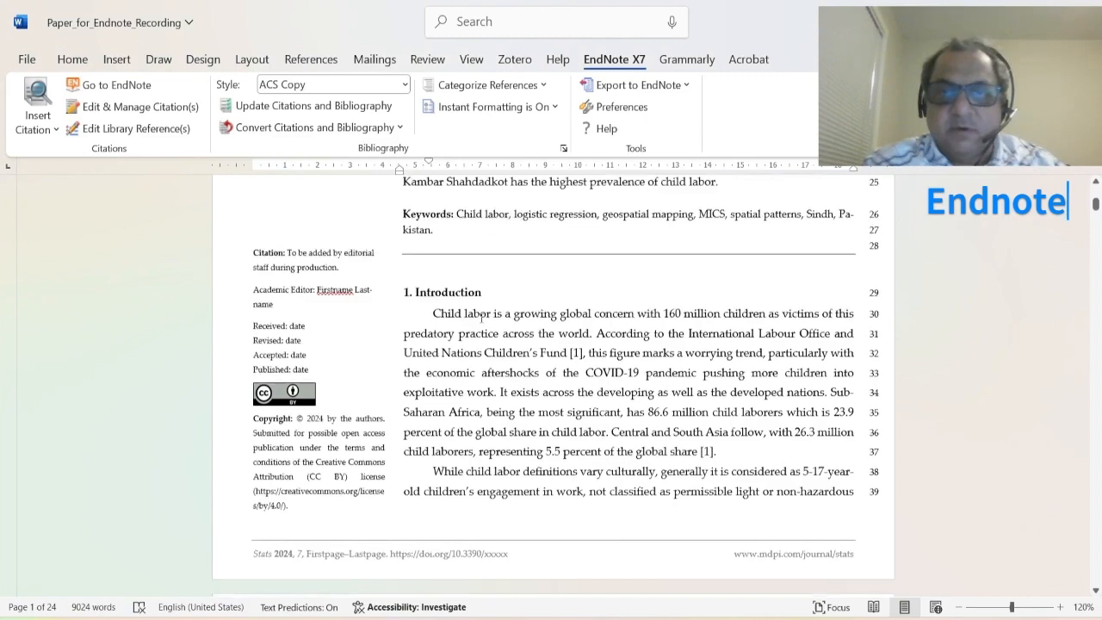
scroll(482, 321, down, 8)
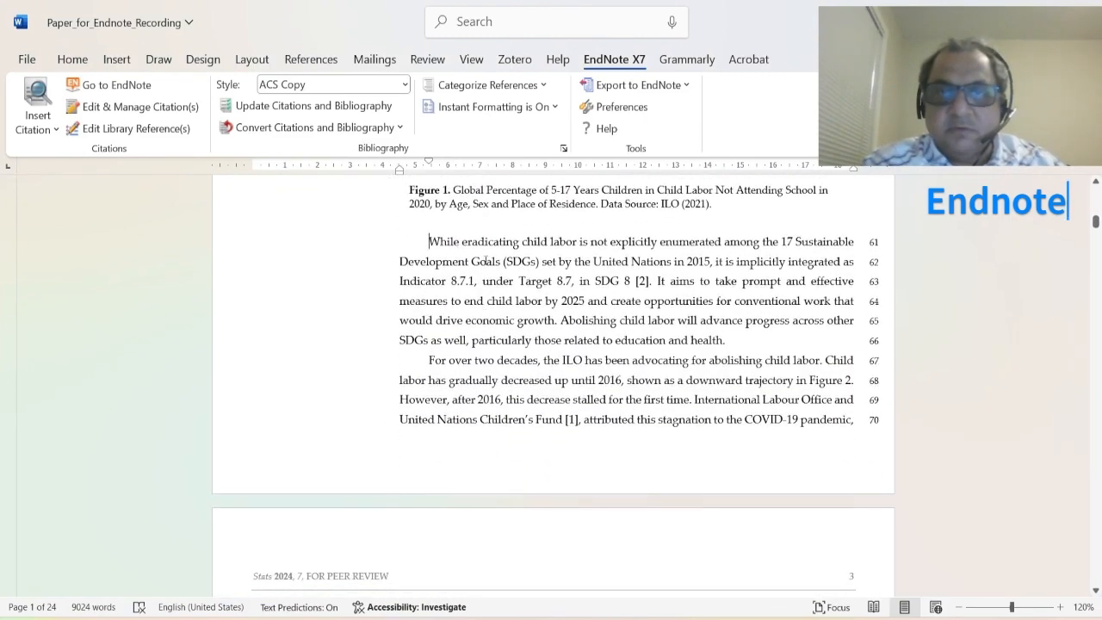
drag(431, 241, 604, 297)
scroll(714, 338, down, 1)
scroll(740, 336, down, 1)
scroll(775, 366, down, 4)
scroll(604, 296, down, 6)
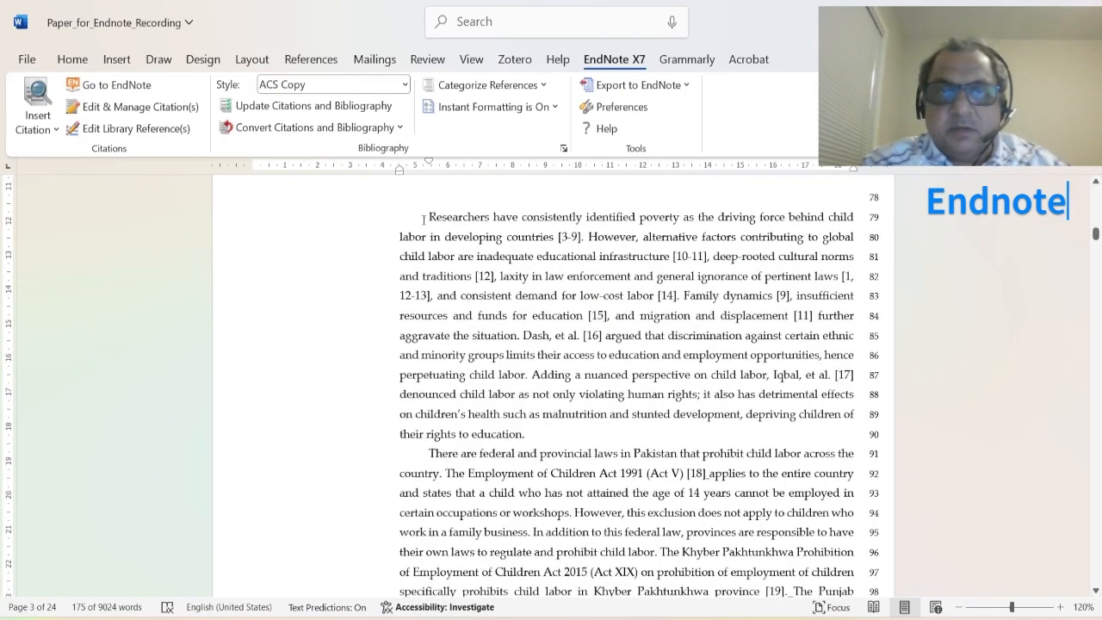
drag(427, 216, 470, 276)
drag(511, 314, 527, 435)
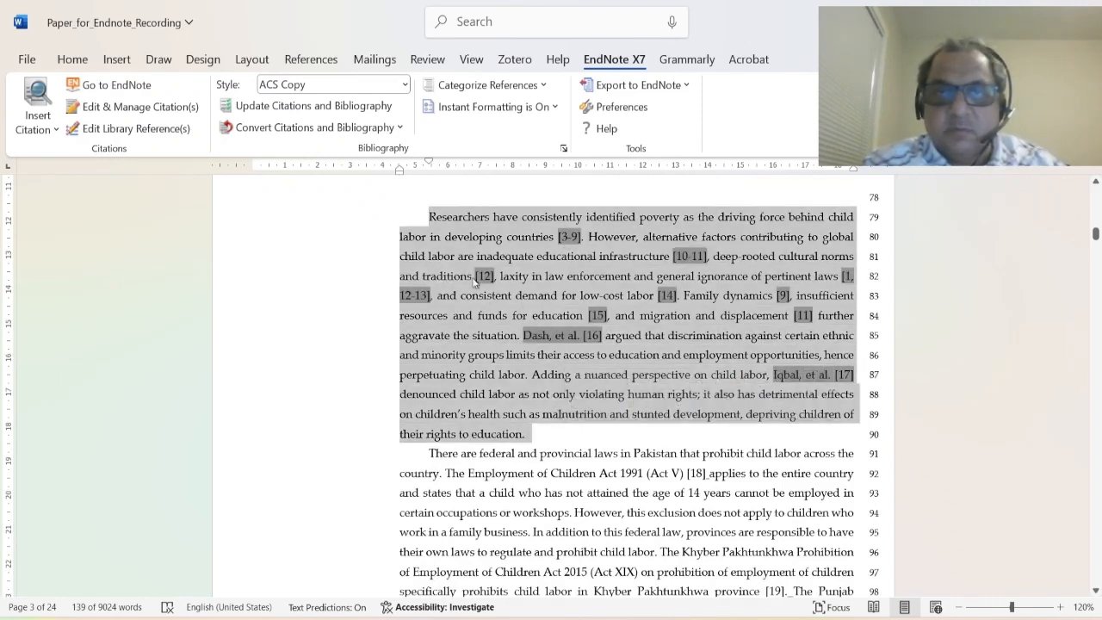
click(486, 239)
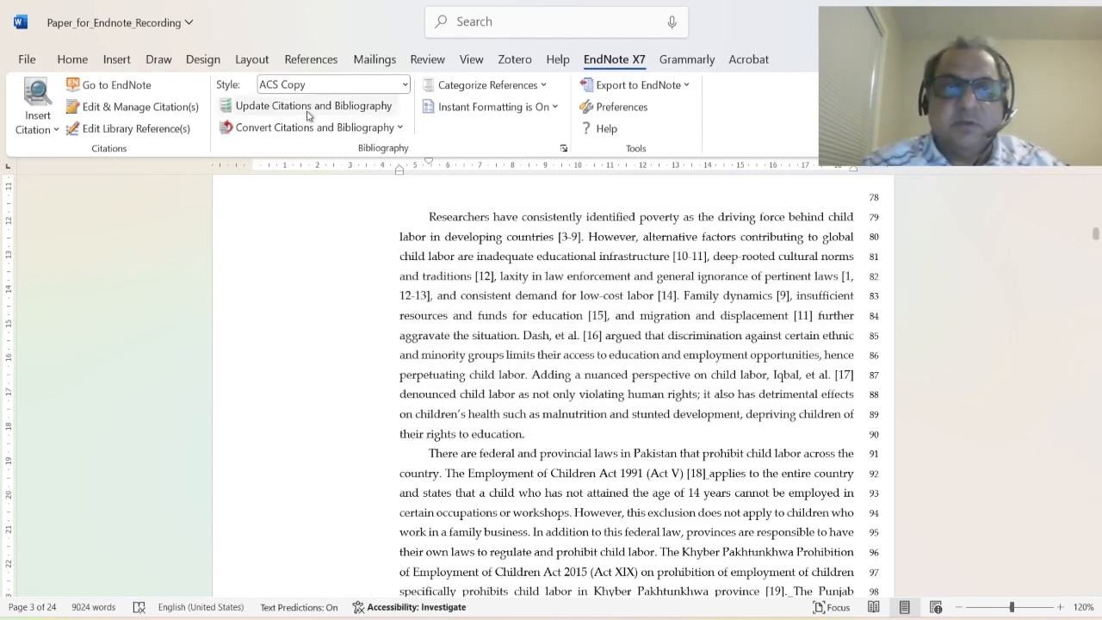
Step: Change the EndNote citation and bibliography style of the paper to APA 6th
click(323, 86)
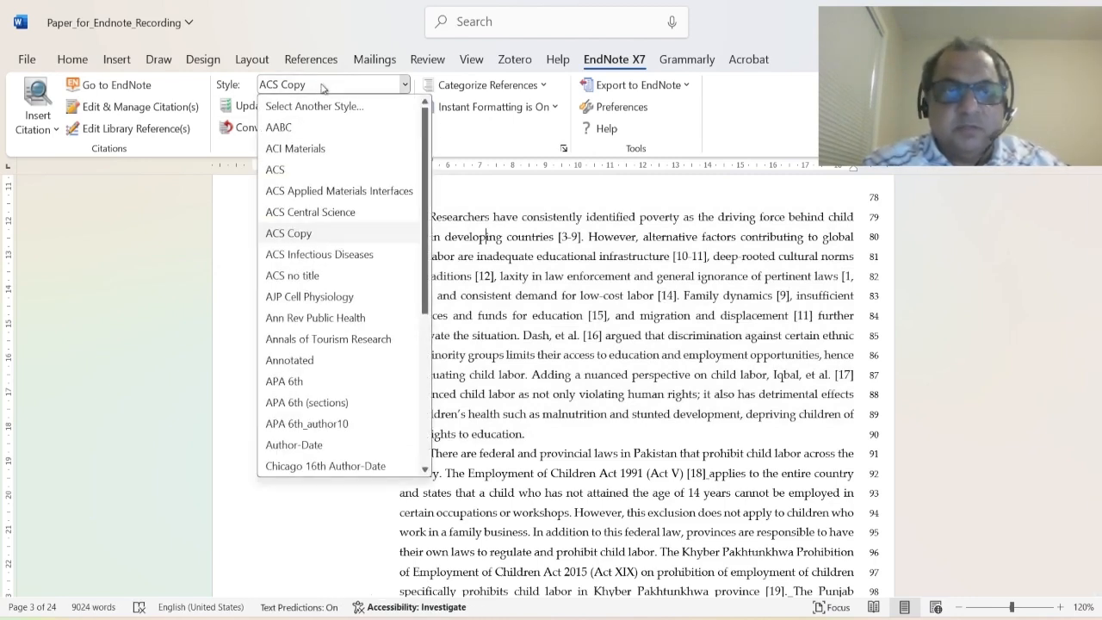
scroll(327, 292, down, 1)
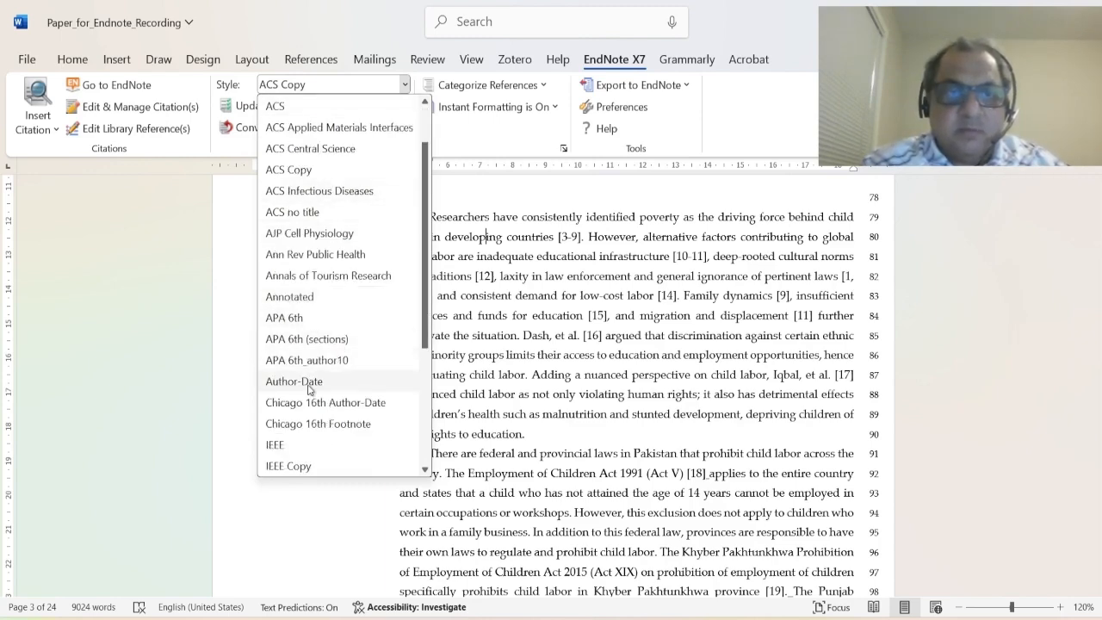
scroll(310, 383, down, 4)
scroll(327, 405, up, 5)
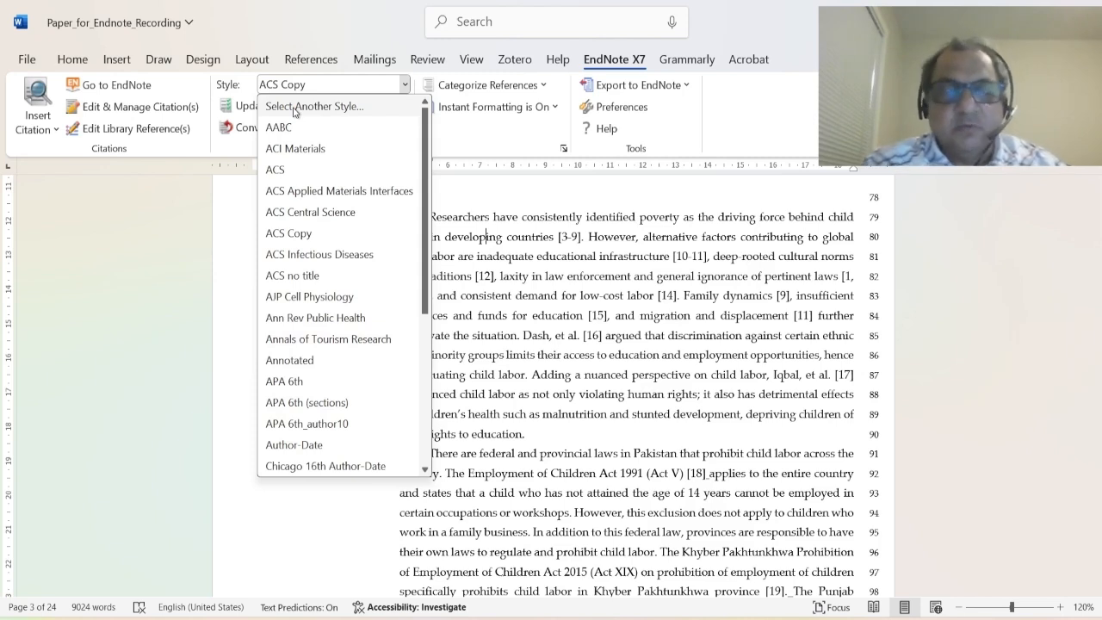
click(285, 381)
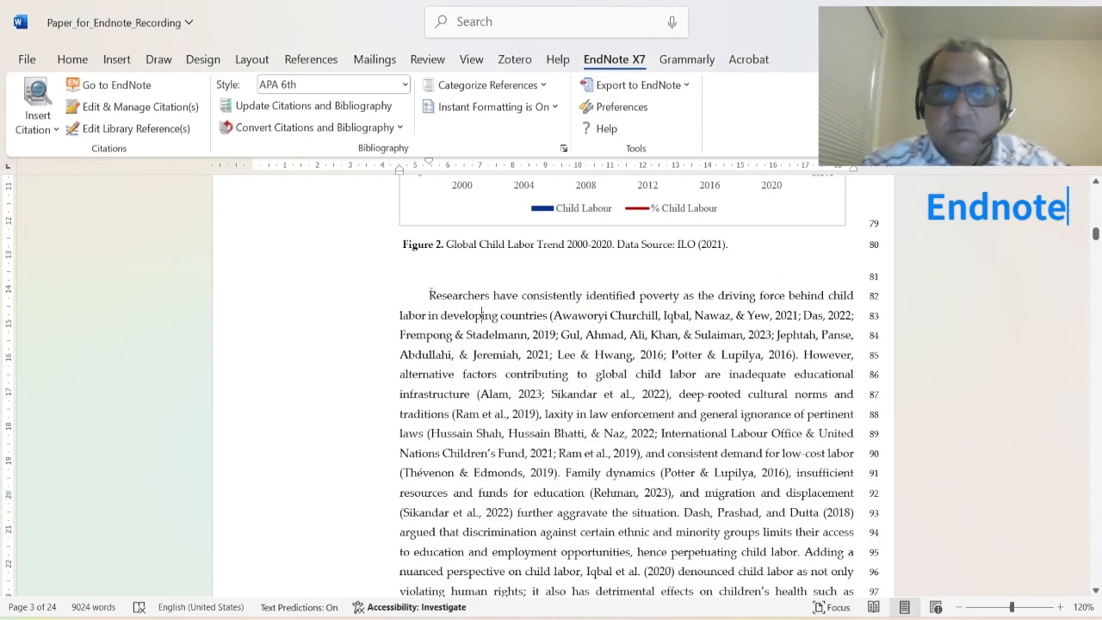
Step: Examine the author-date citations in the paragraph beginning "Researchers have consistently identified poverty", including the "et al." and multi-source ones
drag(431, 295, 840, 519)
scroll(597, 337, down, 2)
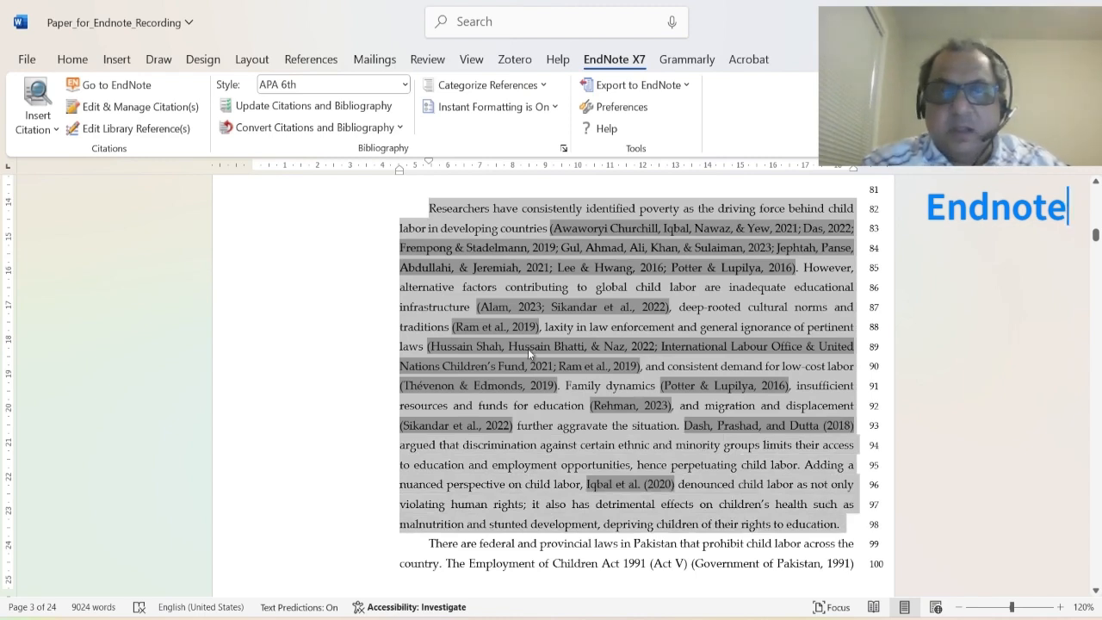
scroll(403, 309, up, 1)
scroll(403, 308, up, 1)
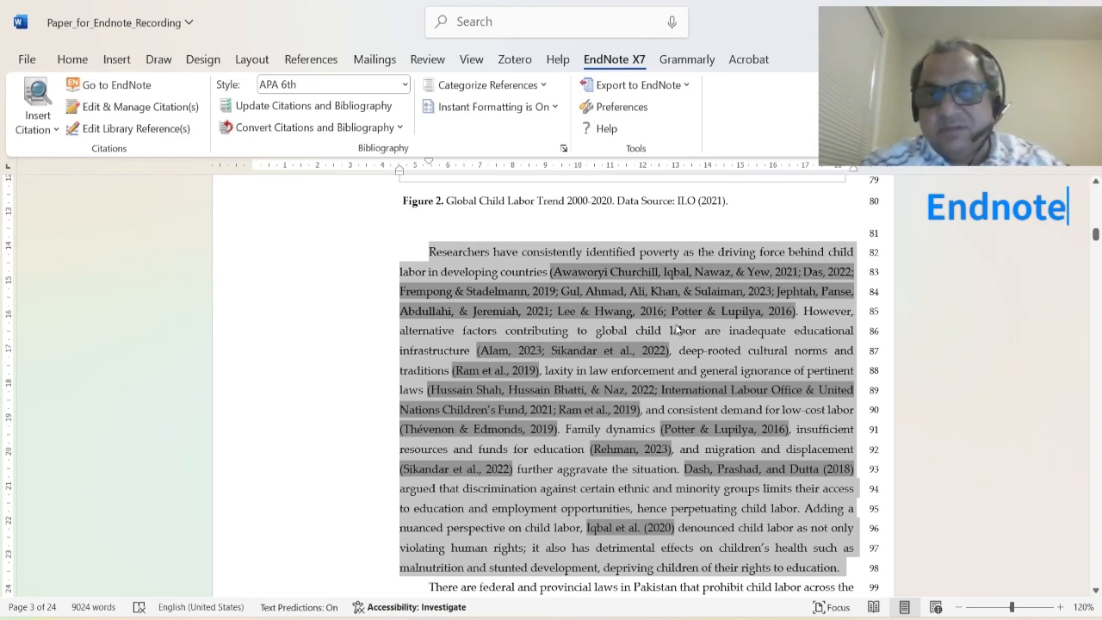
click(709, 332)
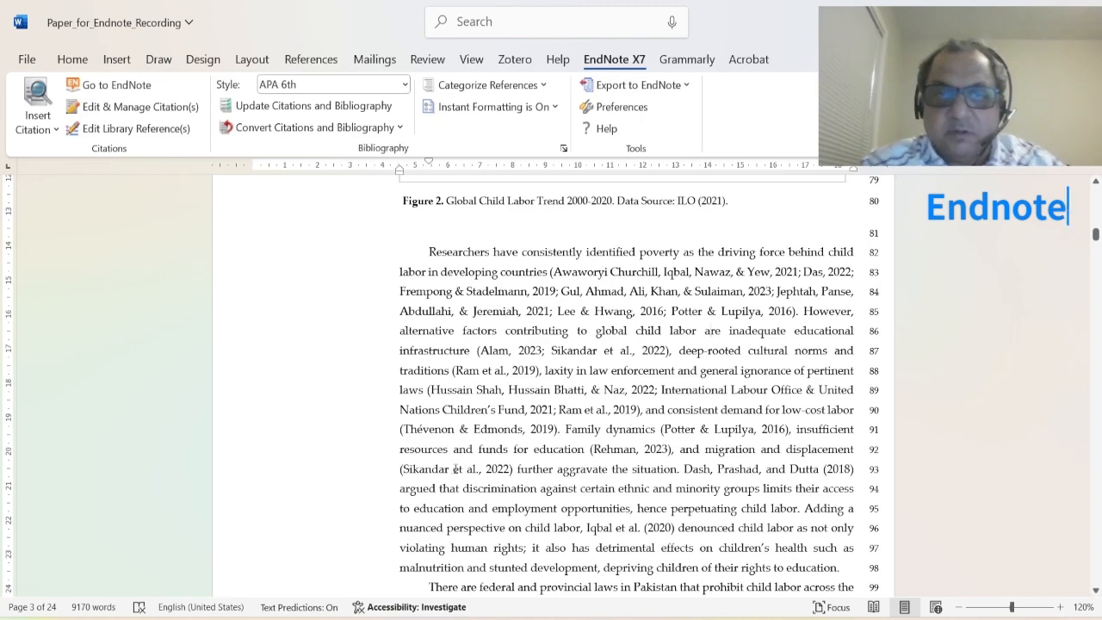
drag(456, 468, 479, 469)
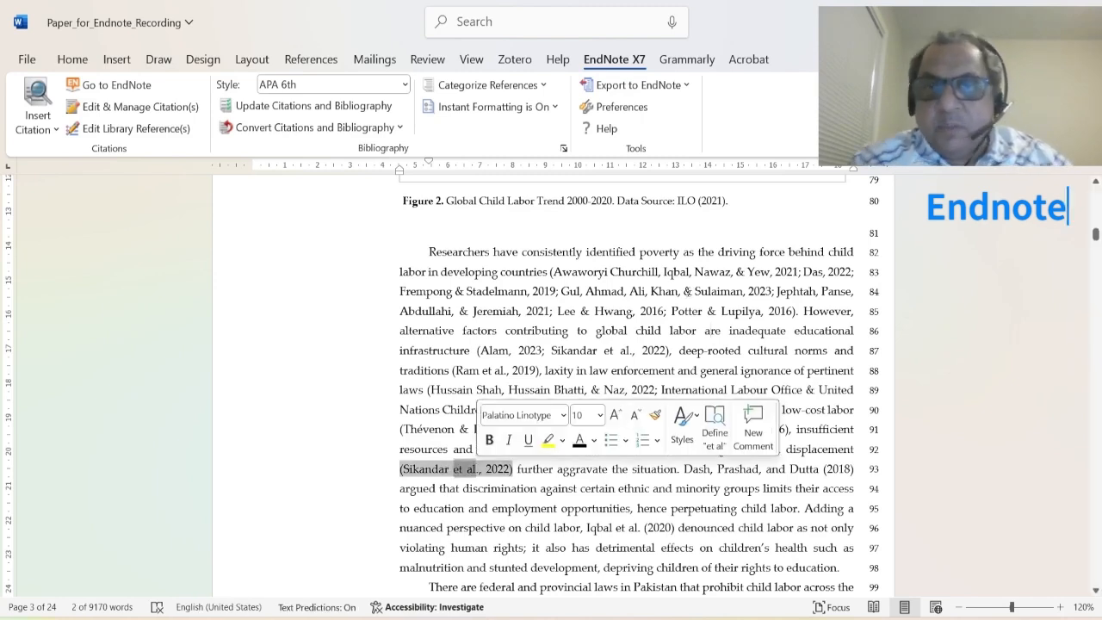
click(686, 272)
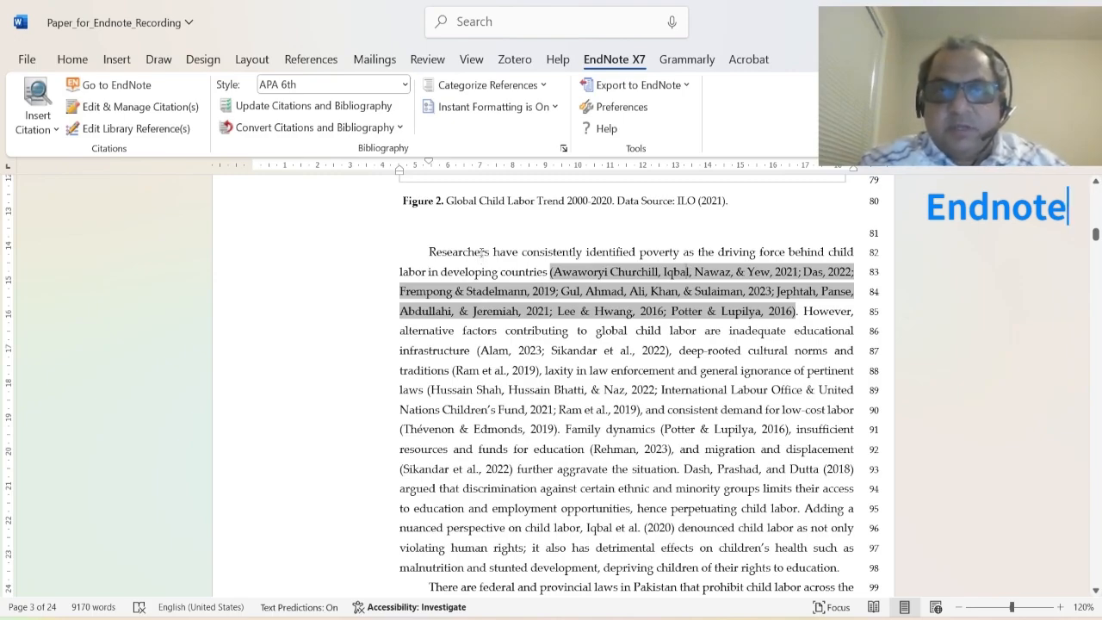
Step: Insert a page break before the References heading so the bibliography starts on a new page
drag(1096, 238, 1095, 543)
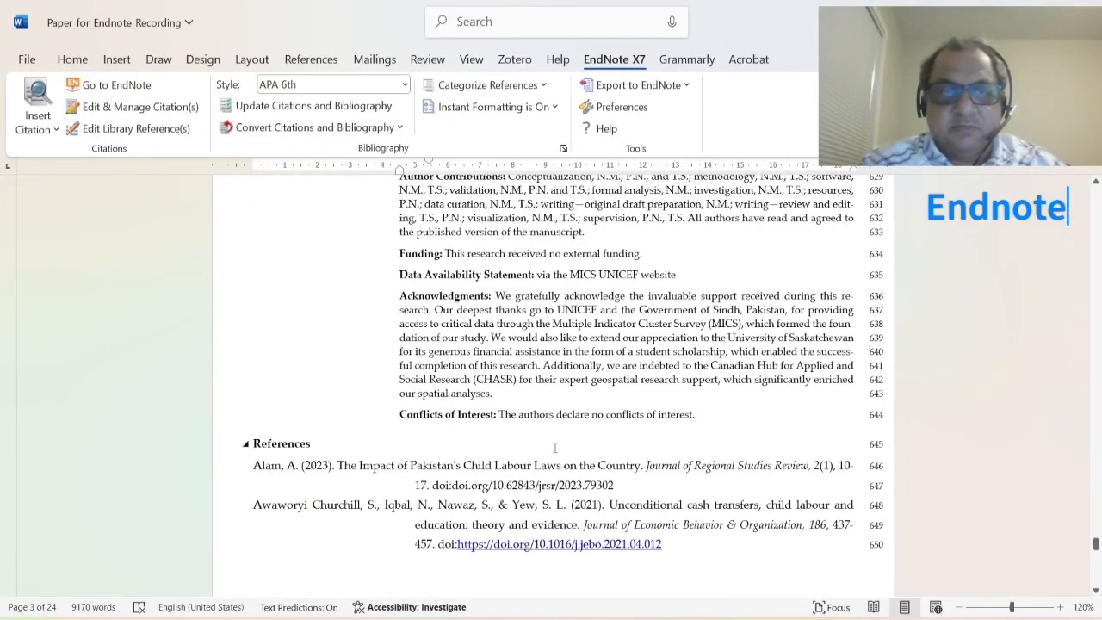
scroll(556, 448, down, 5)
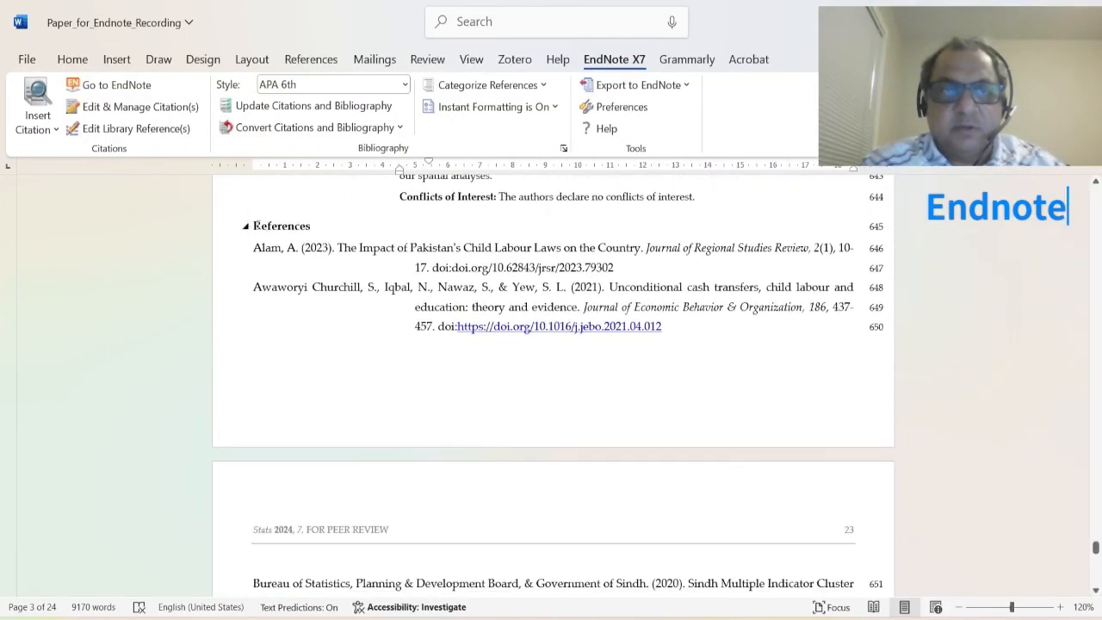
click(256, 226)
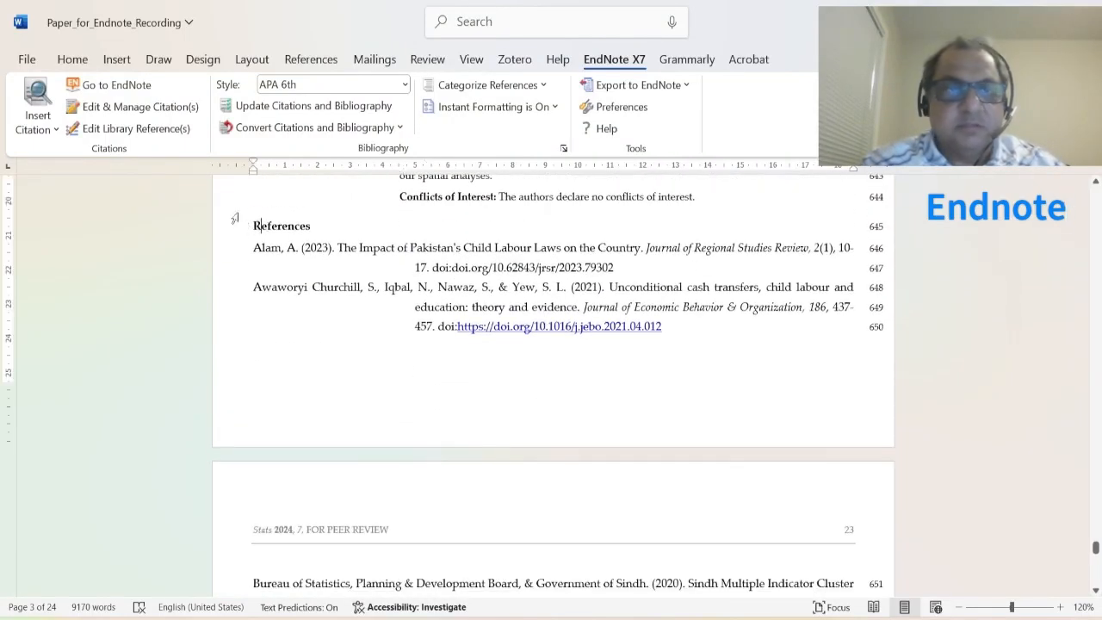
click(117, 65)
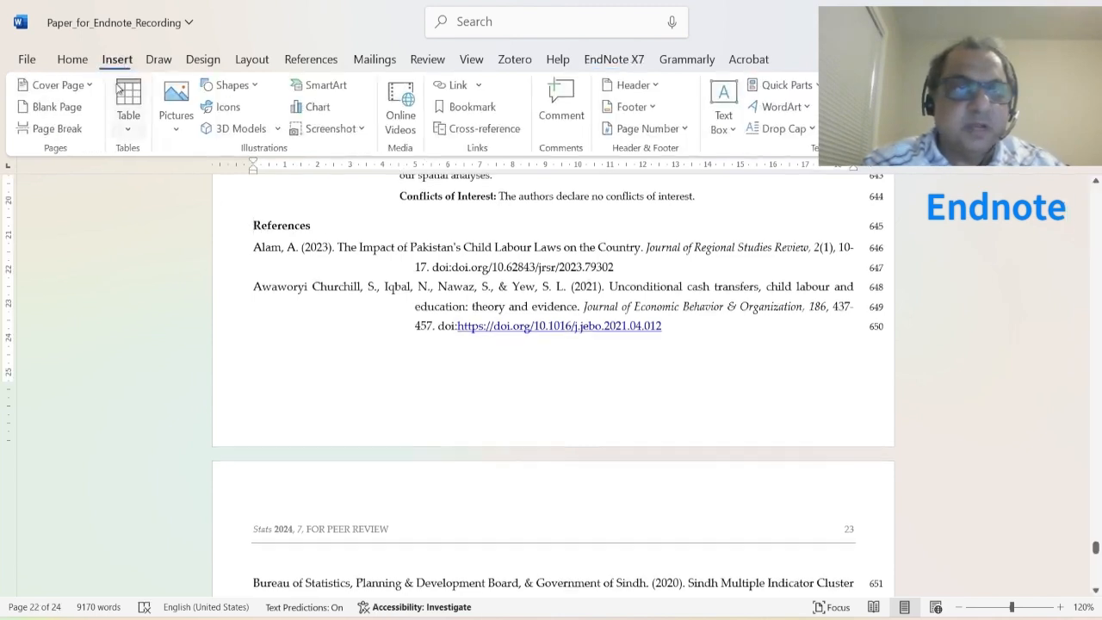
click(71, 138)
Step: Review the APA-formatted reference list through to its end, and return to the abstract at the start of the paper
scroll(450, 284, down, 3)
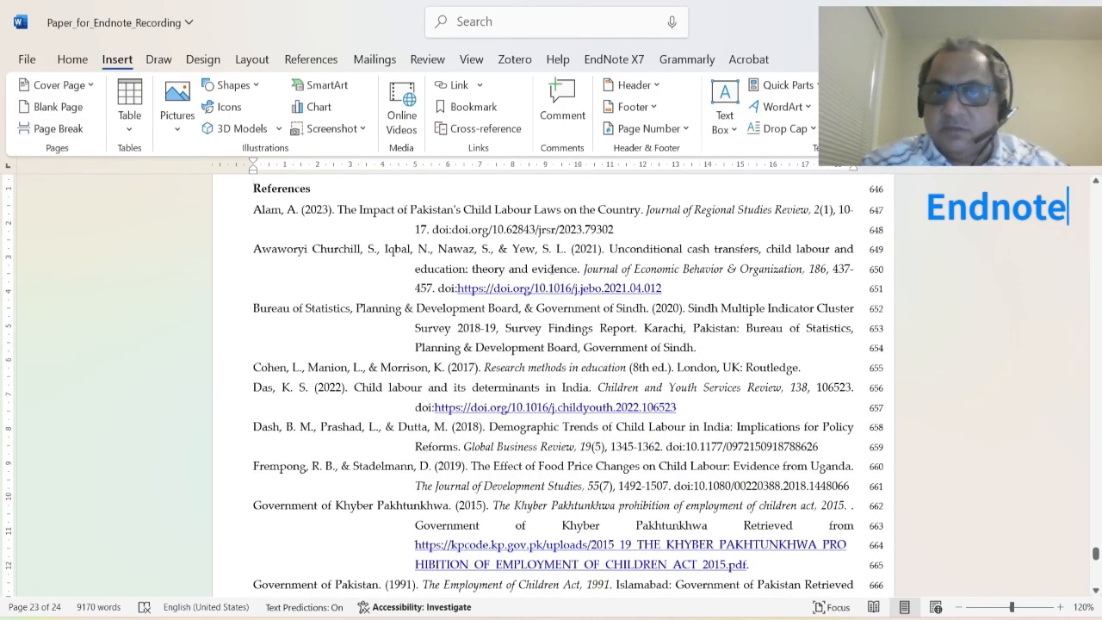
scroll(415, 342, down, 10)
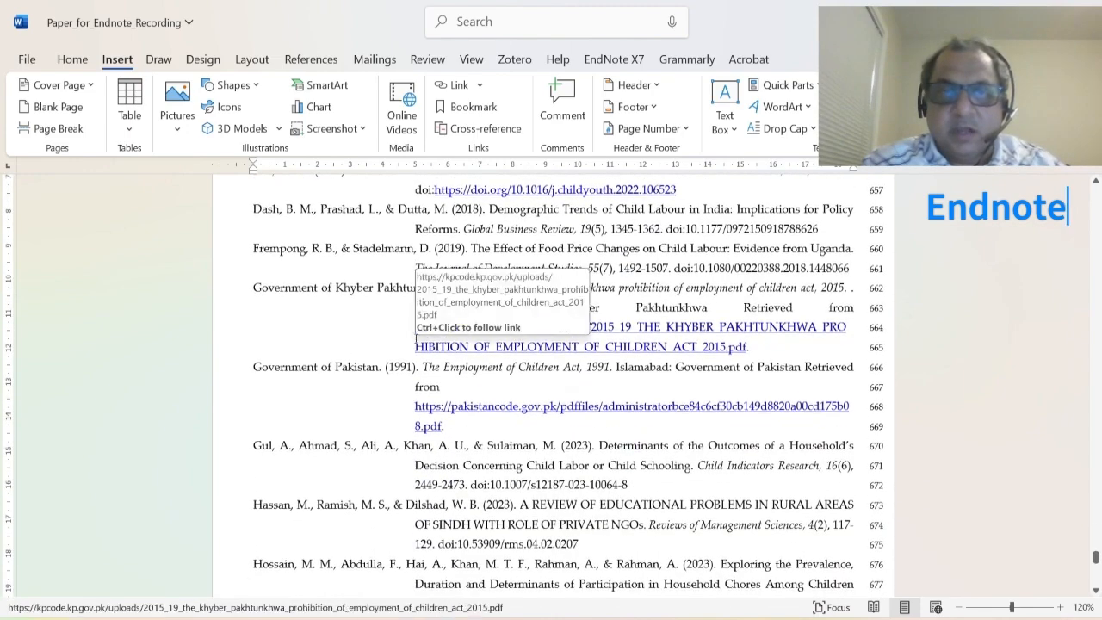
scroll(417, 335, down, 8)
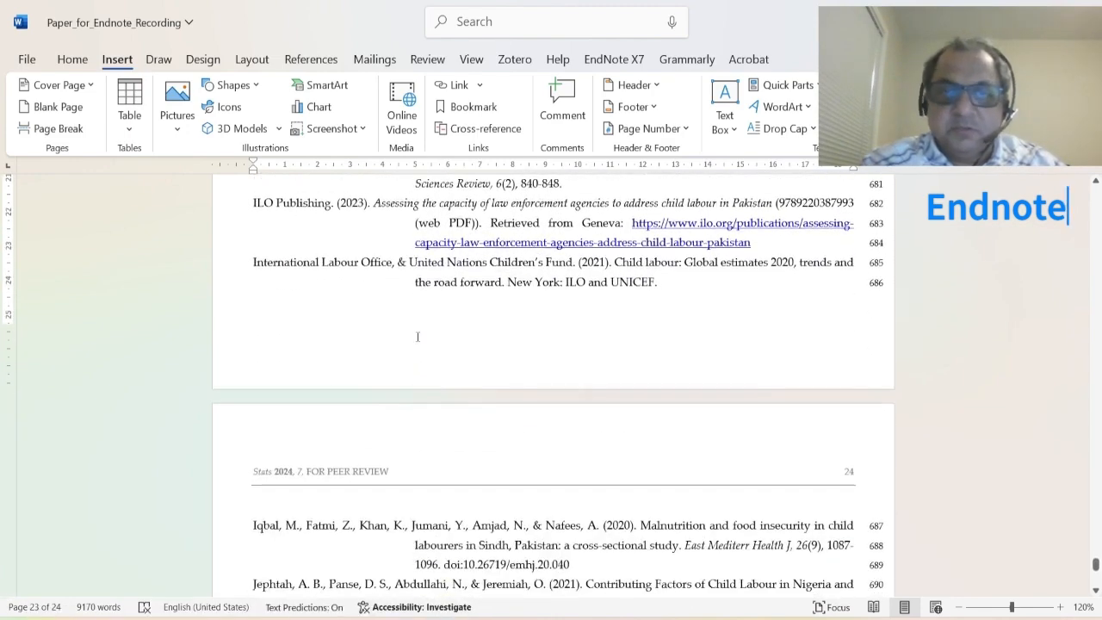
scroll(417, 335, down, 9)
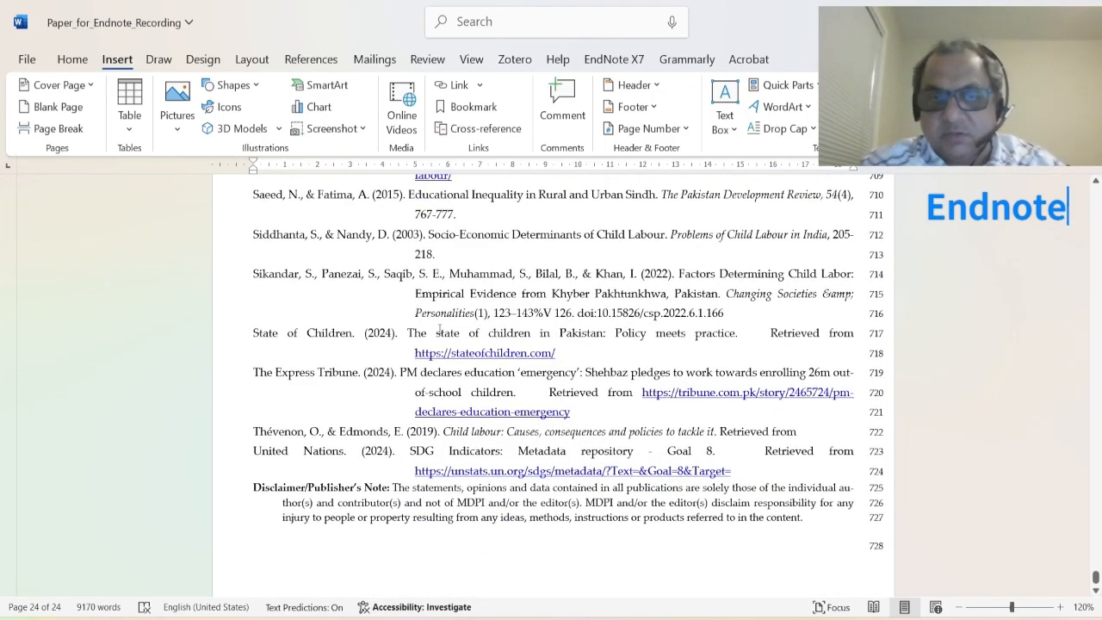
drag(1095, 582, 1095, 189)
scroll(652, 396, down, 5)
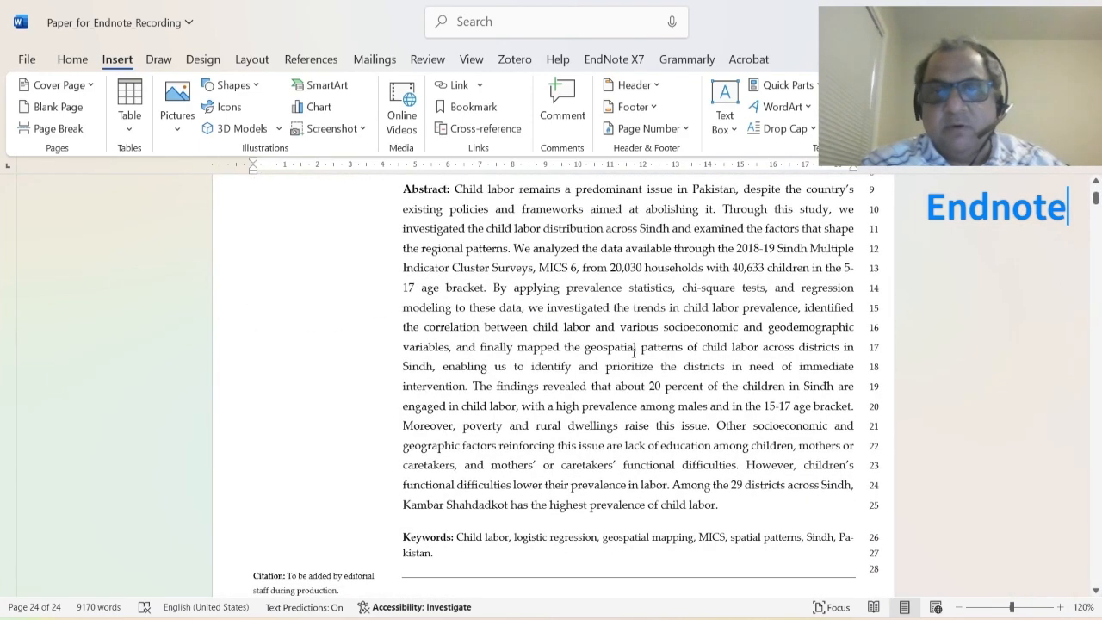
Step: Review the in-text citations from the abstract onward and highlight the paragraph beginning "Researchers have consistently identified poverty" to inspect its citation fields
scroll(634, 353, down, 1)
scroll(633, 353, down, 5)
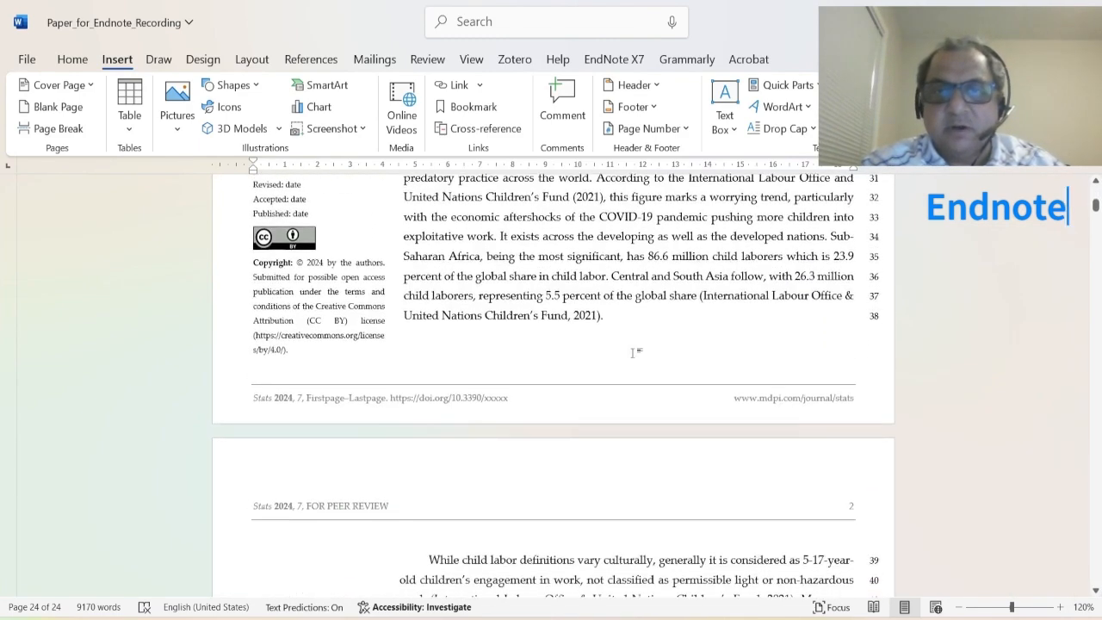
scroll(634, 353, up, 1)
scroll(633, 353, down, 9)
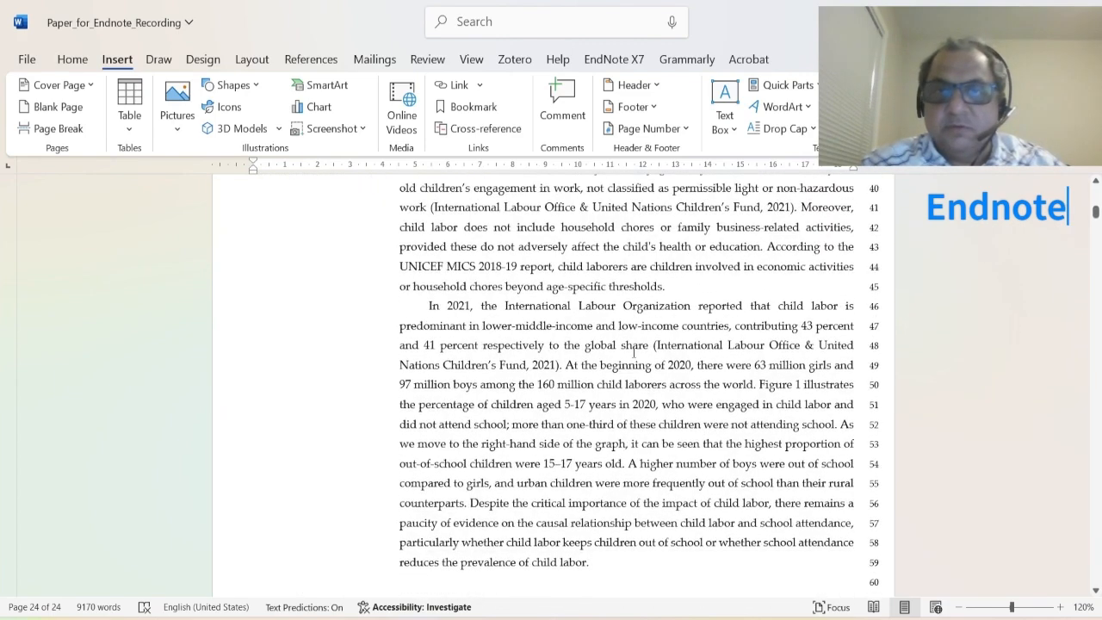
scroll(634, 353, down, 5)
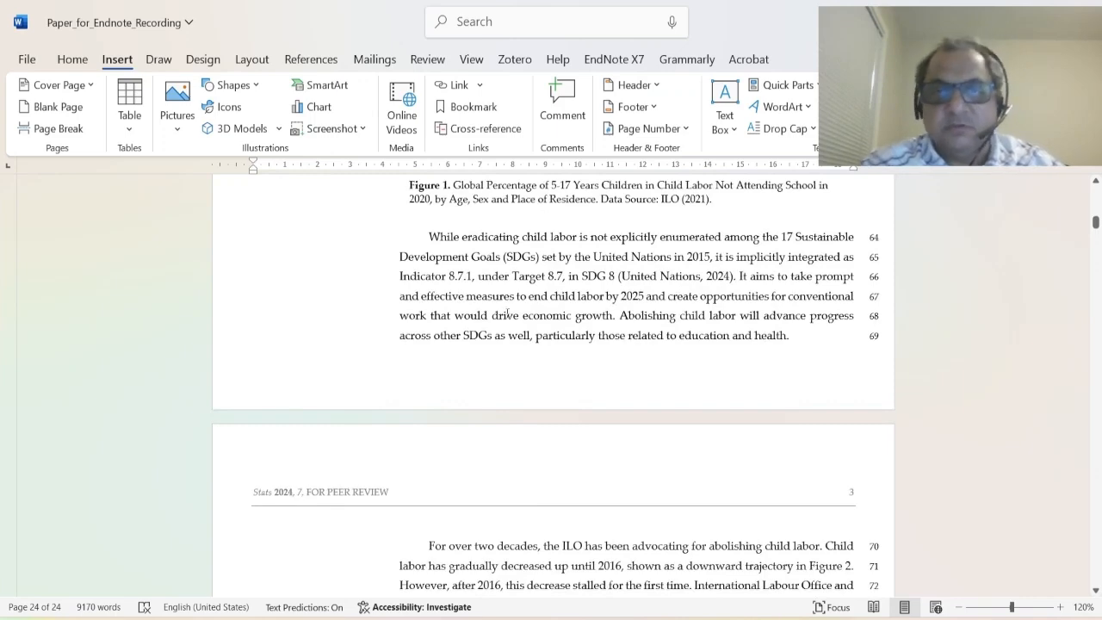
scroll(508, 313, down, 6)
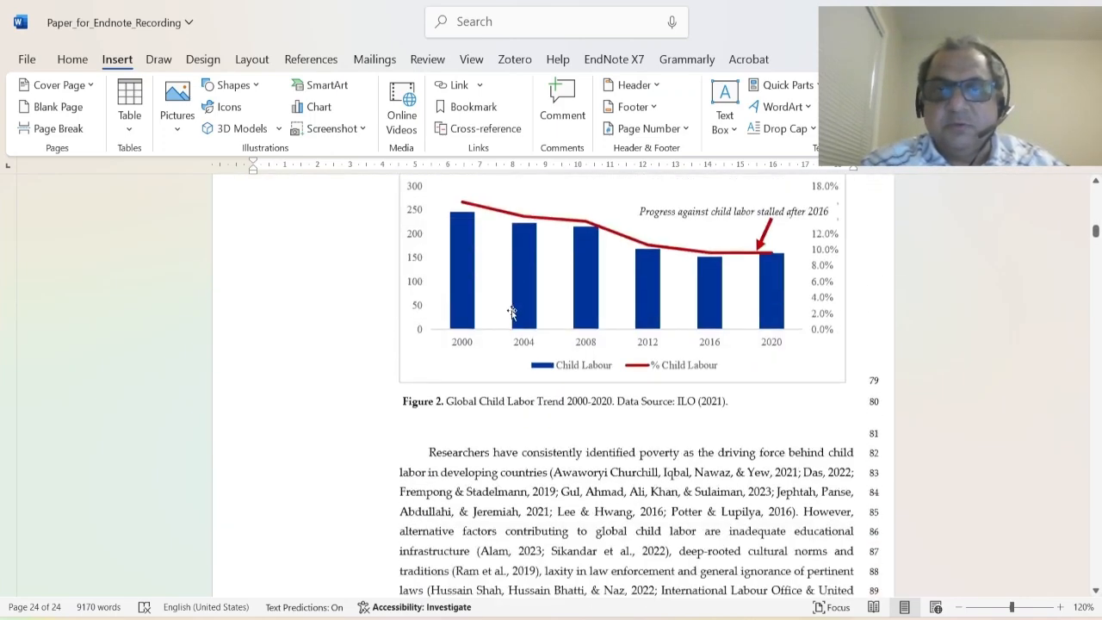
scroll(511, 311, down, 6)
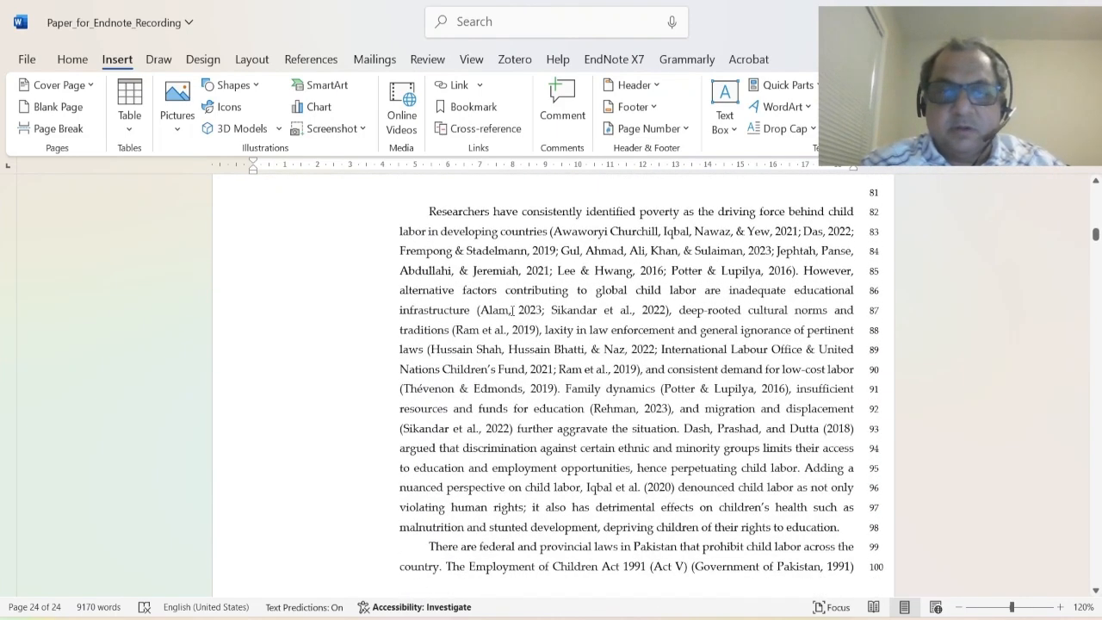
scroll(513, 310, down, 4)
scroll(423, 255, up, 5)
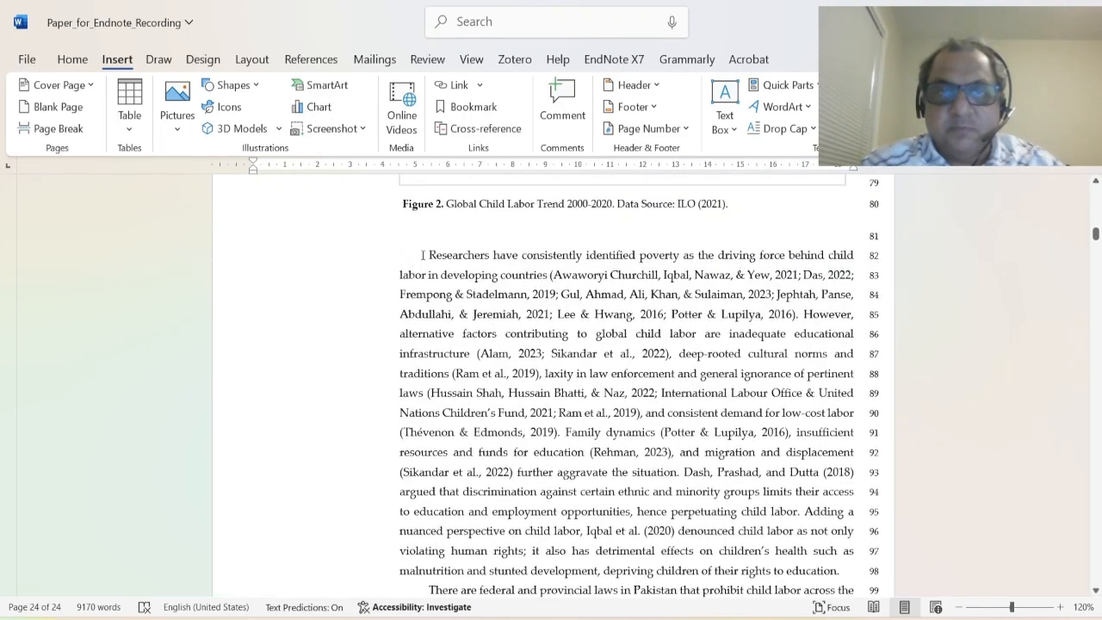
drag(422, 254, 731, 491)
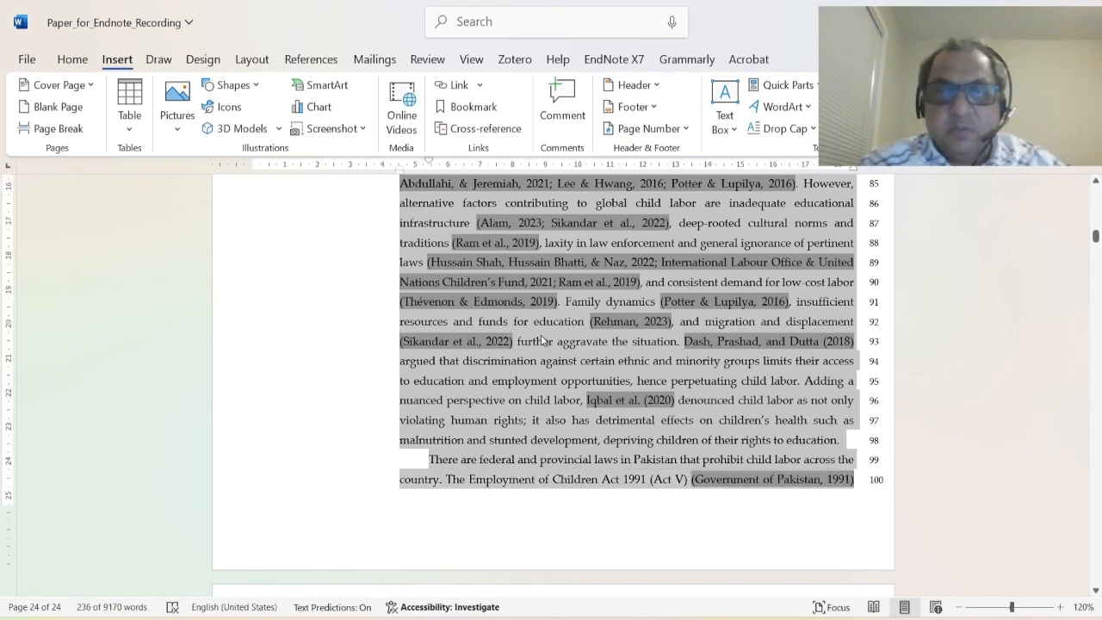
scroll(541, 335, up, 2)
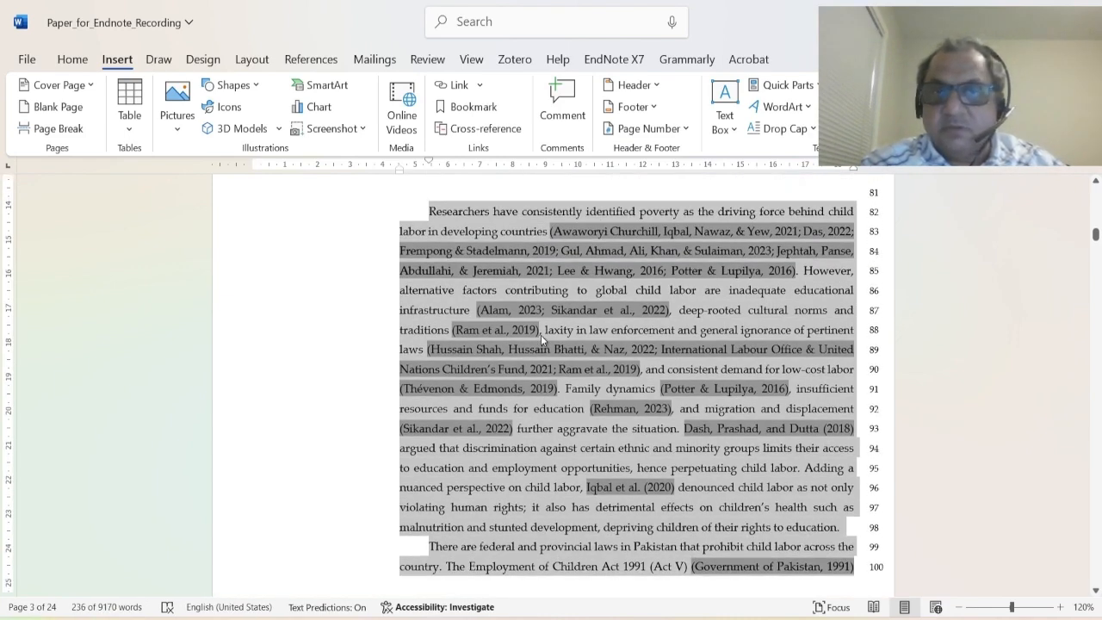
click(423, 290)
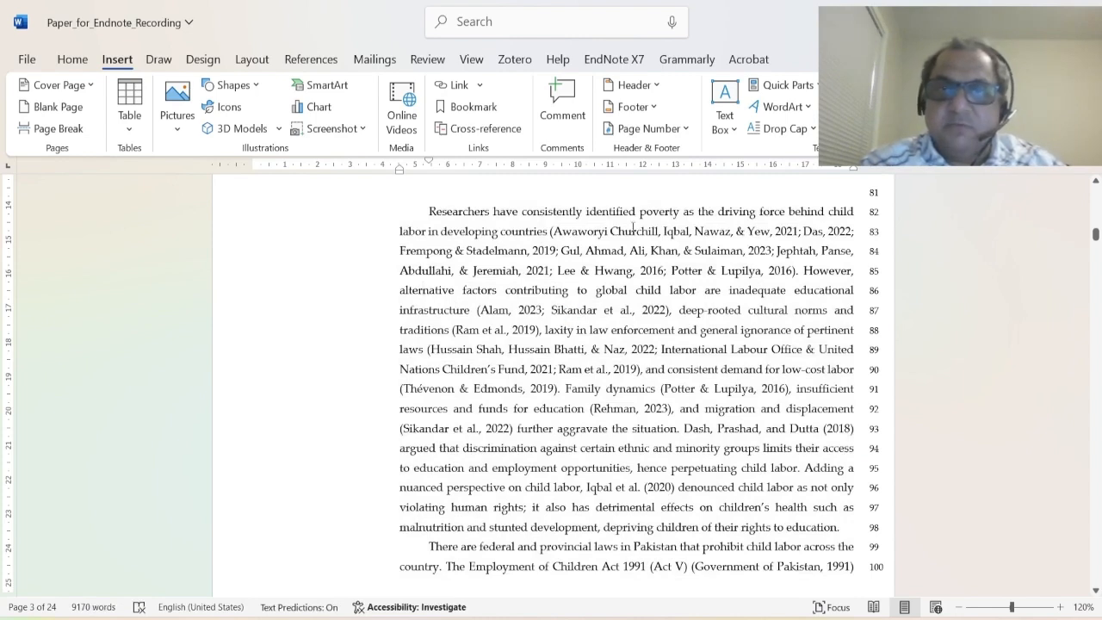
Step: Add the prefix "for example," to the EndNote citation that follows "deep-rooted cultural norms and traditions"
click(471, 331)
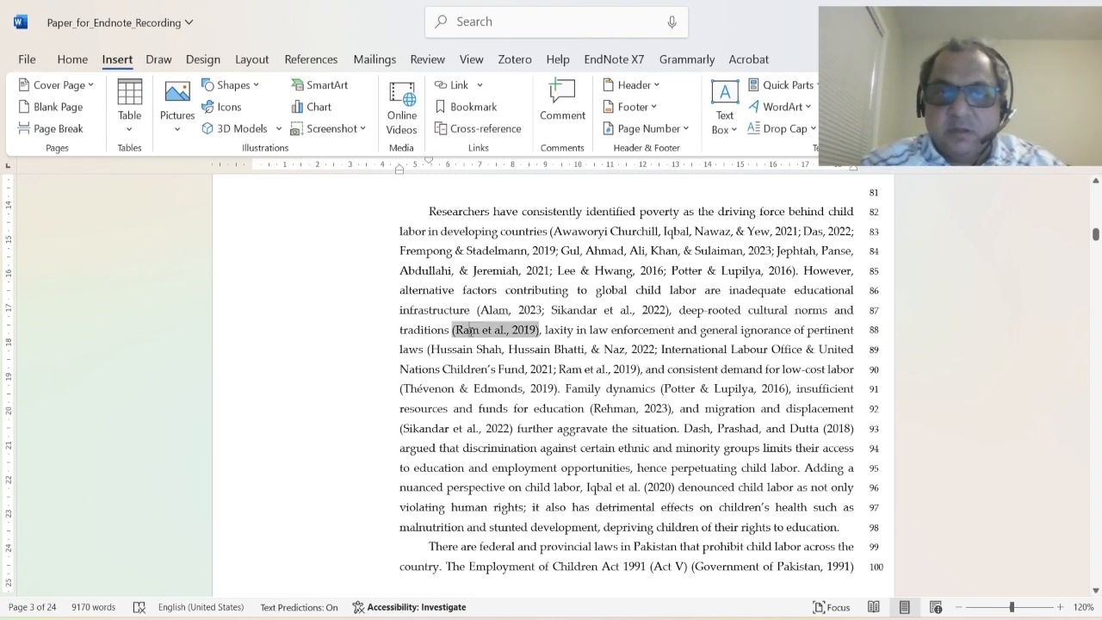
right_click(458, 332)
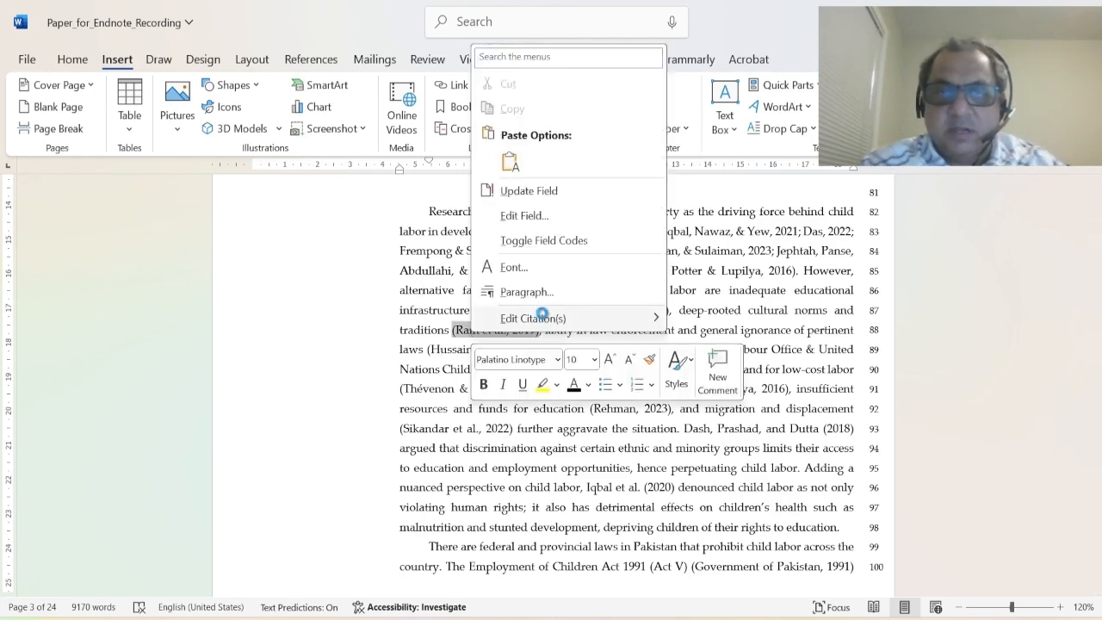
mouse_move(547, 320)
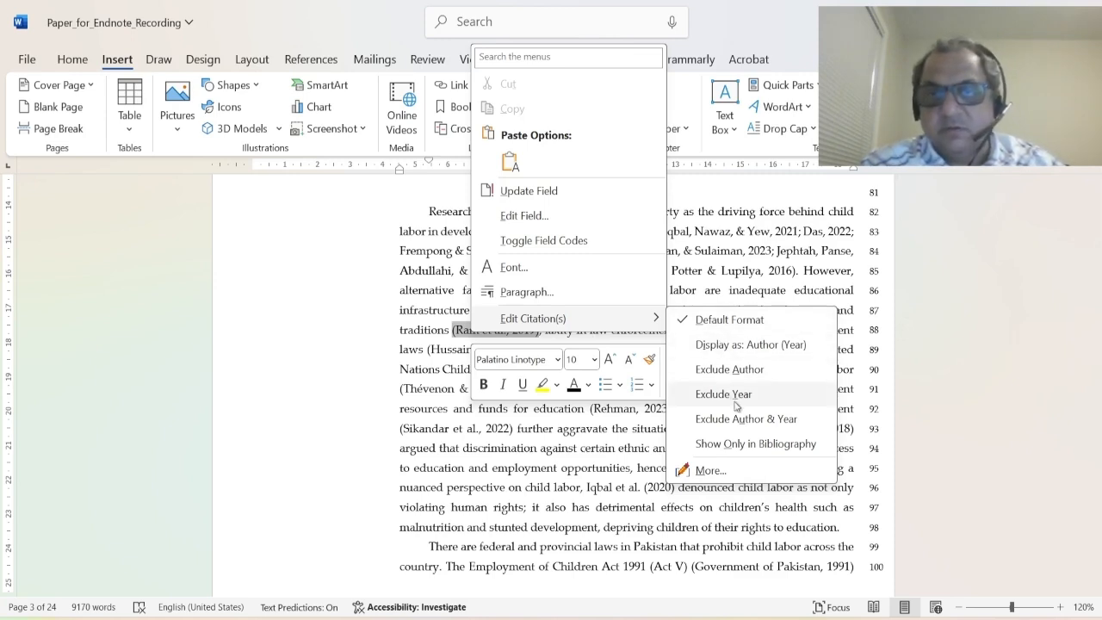
click(707, 470)
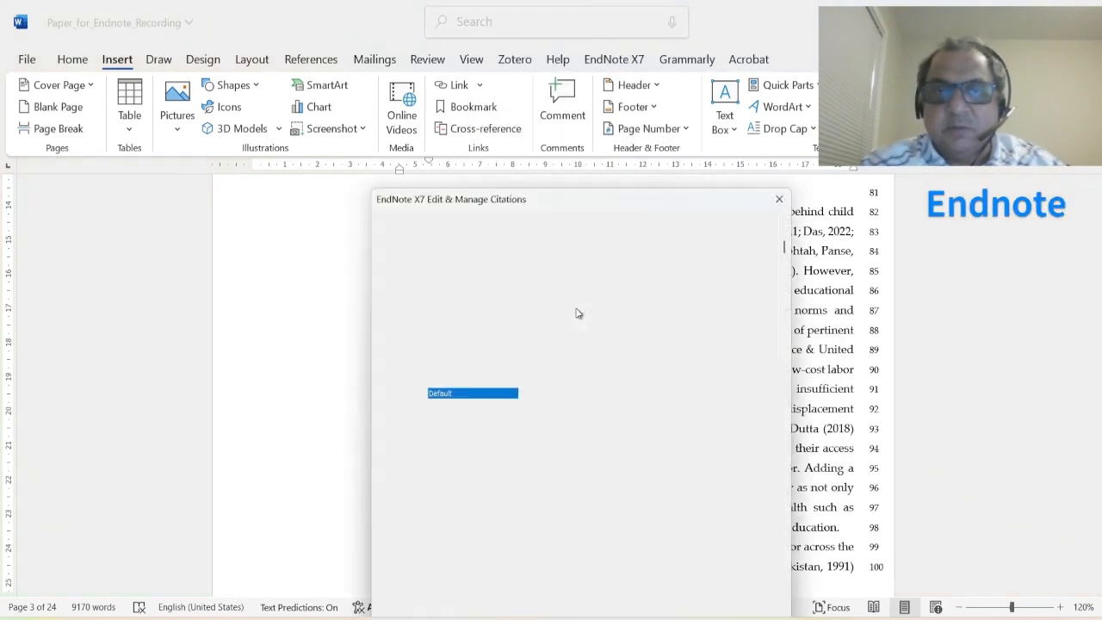
drag(557, 200, 639, 89)
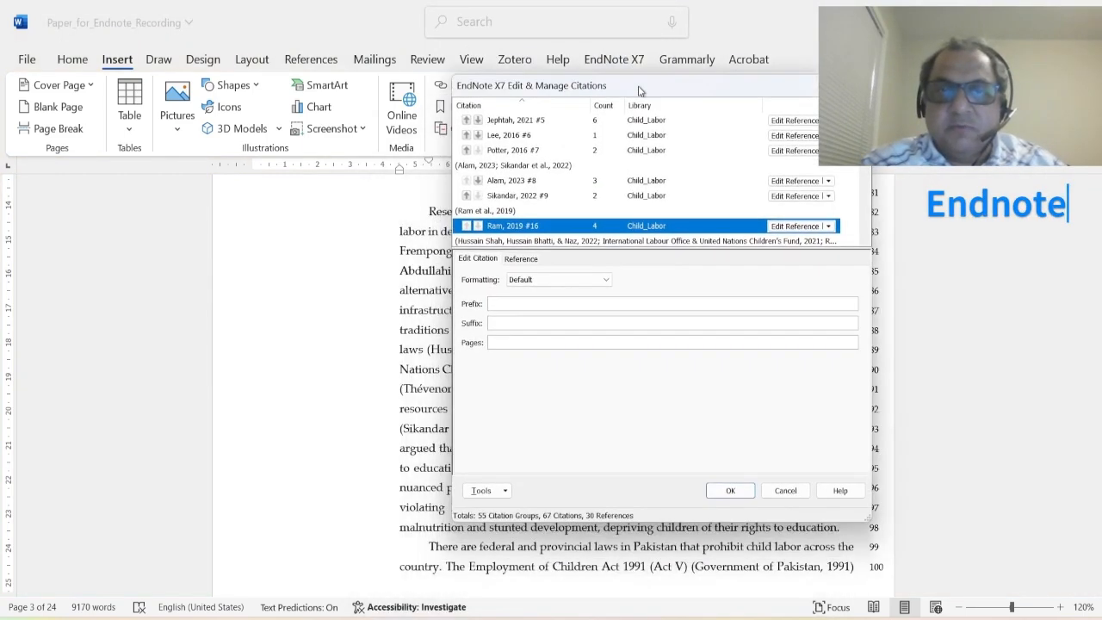
click(503, 342)
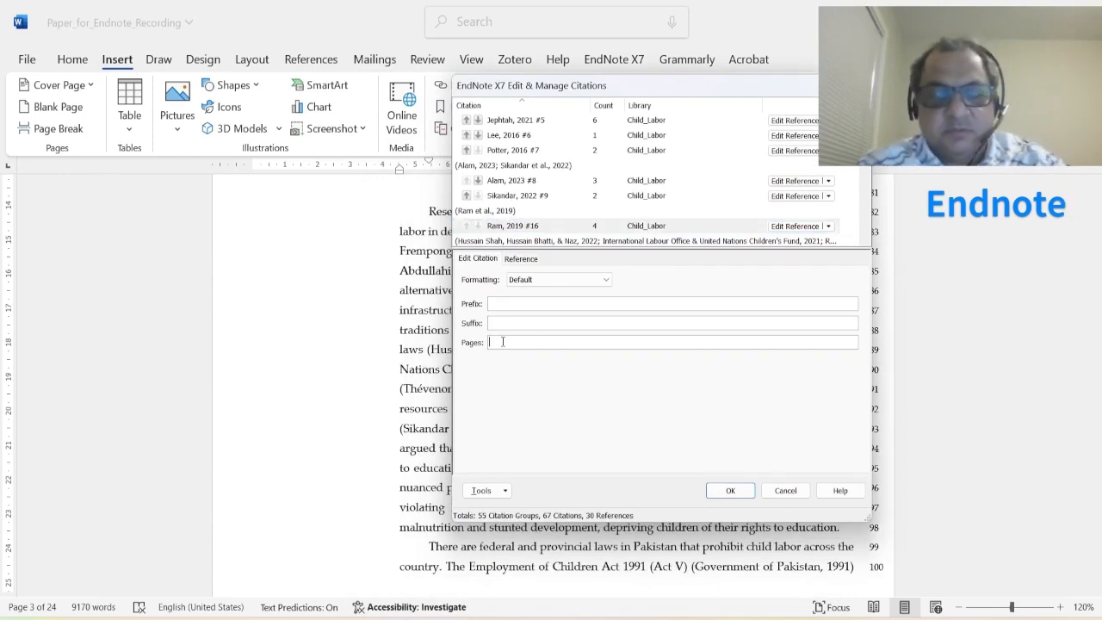
click(497, 303)
text(for example,)
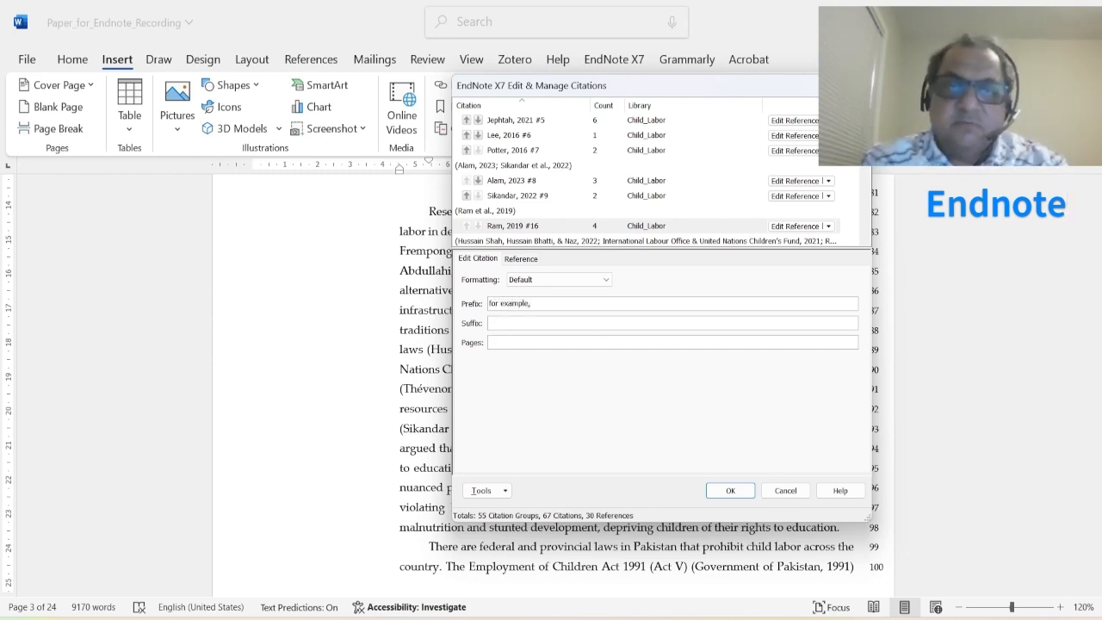
click(729, 491)
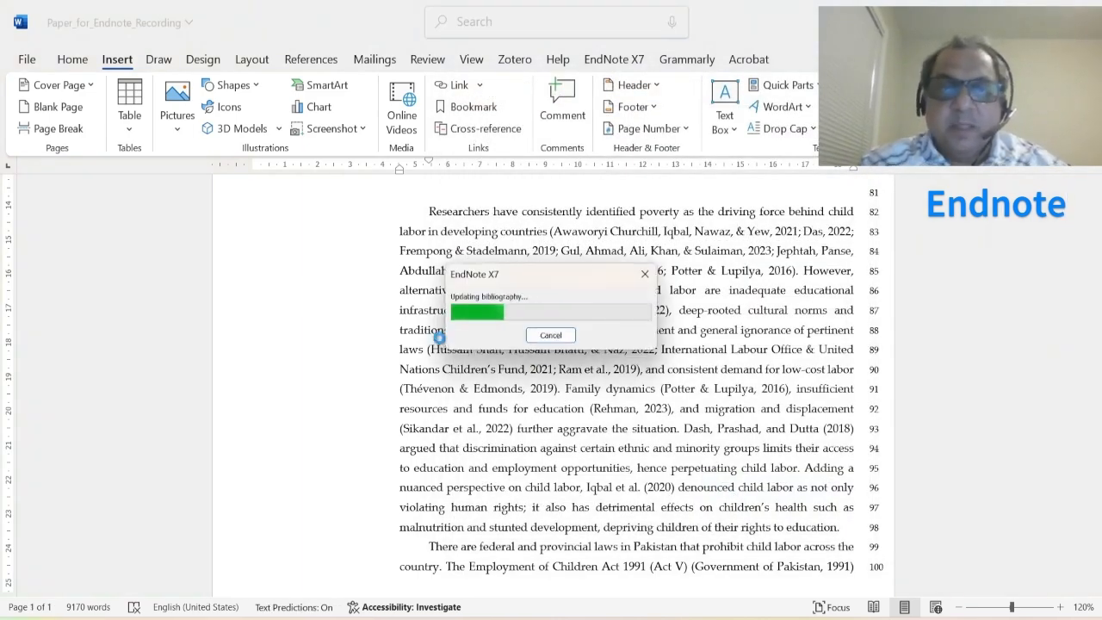
click(449, 332)
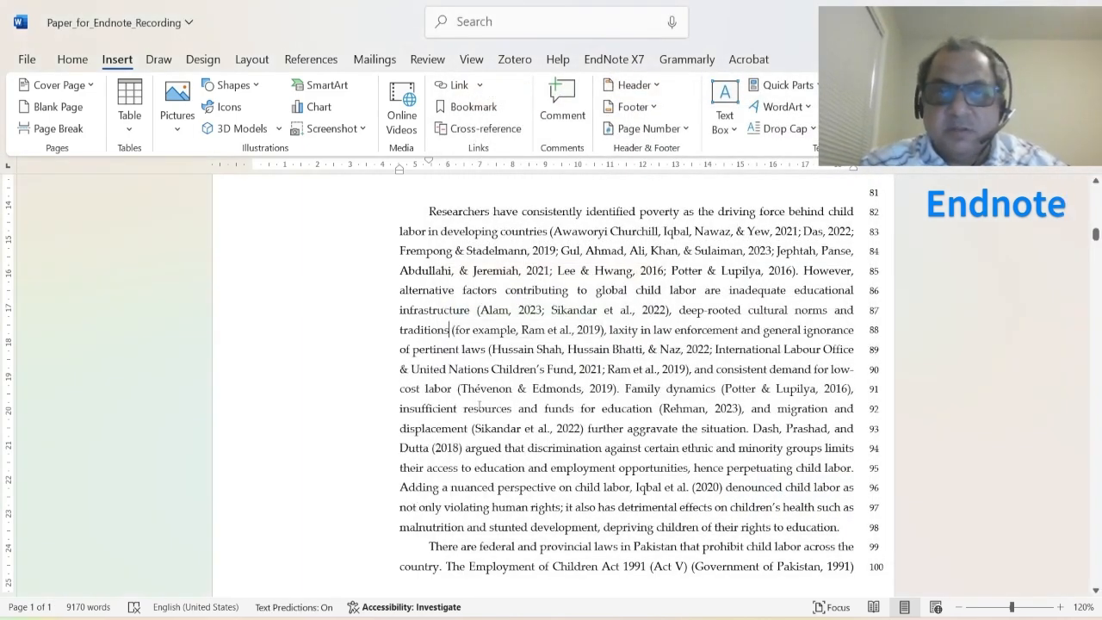
Step: Add page number 27 to the same EndNote citation following "deep-rooted cultural norms and traditions"
right_click(545, 331)
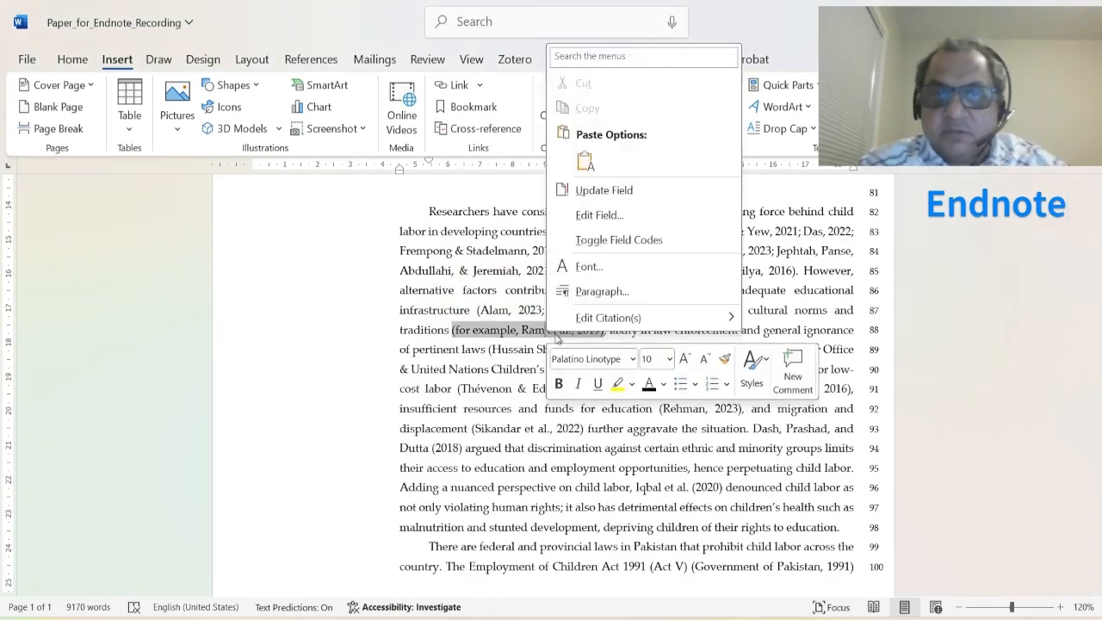
mouse_move(620, 317)
click(785, 471)
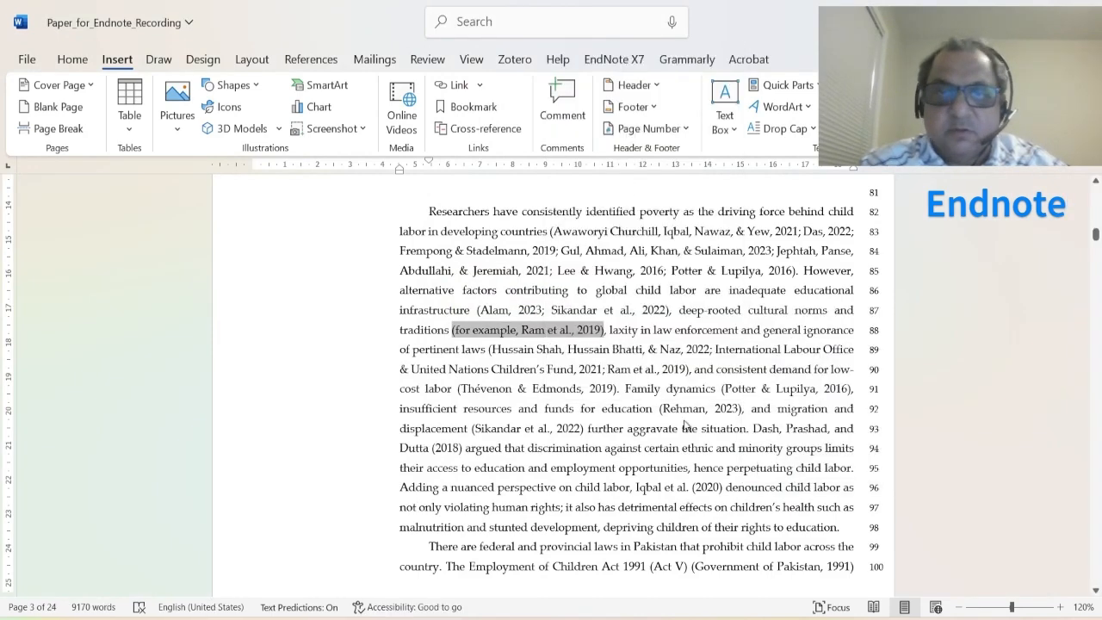
click(504, 341)
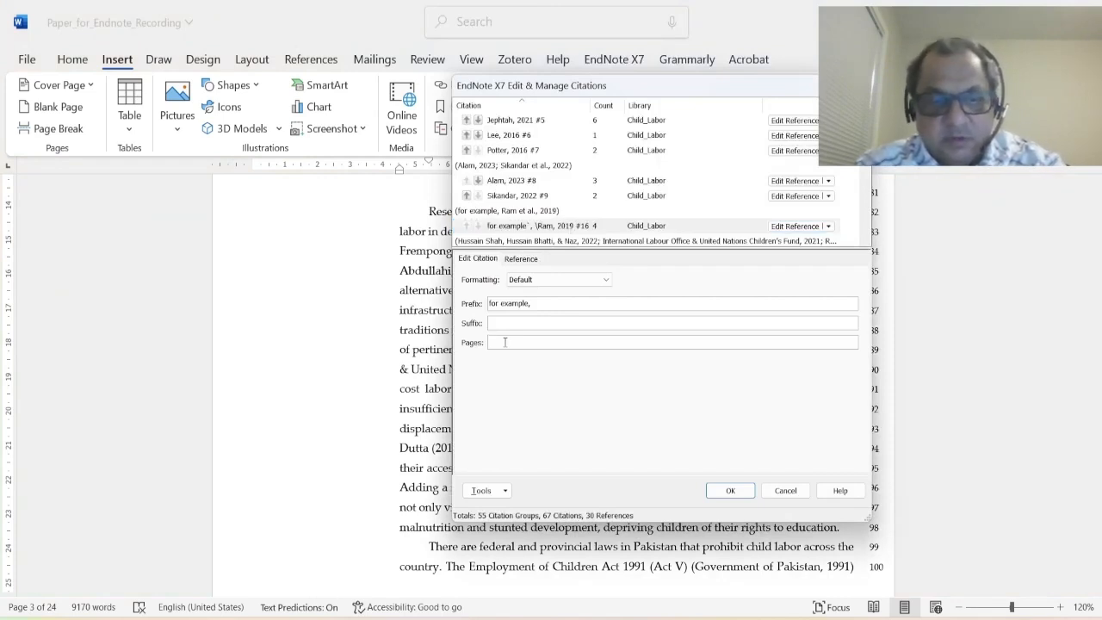
click(730, 489)
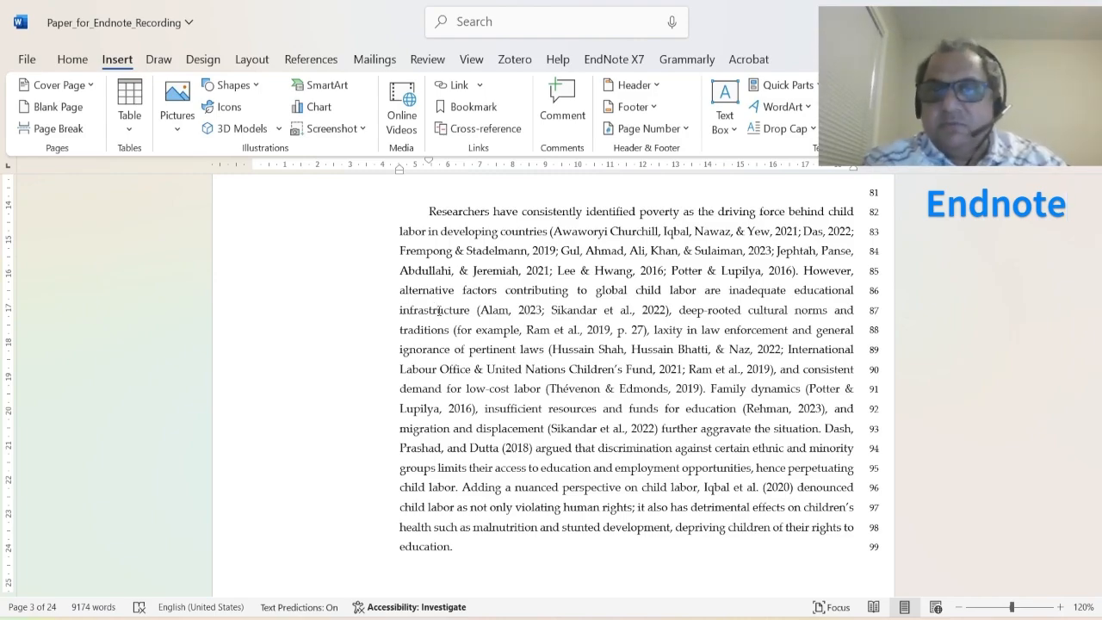
Step: Examine the entries in the References section, checking their journal details, DOIs and web links through to the International Labour Office entry
scroll(612, 317, down, 20)
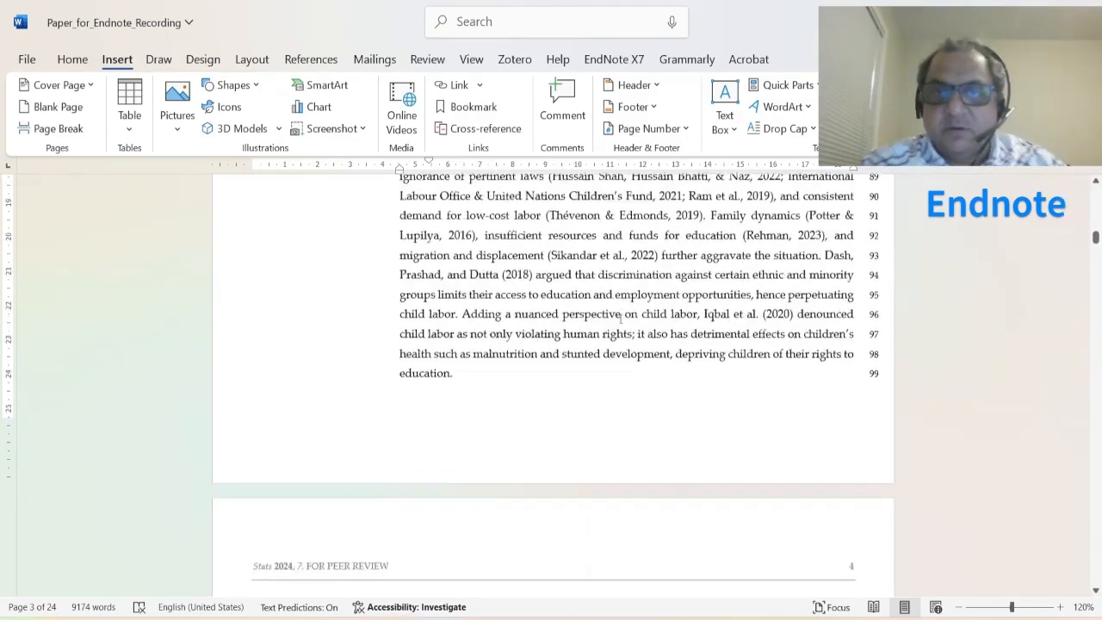
scroll(629, 313, down, 20)
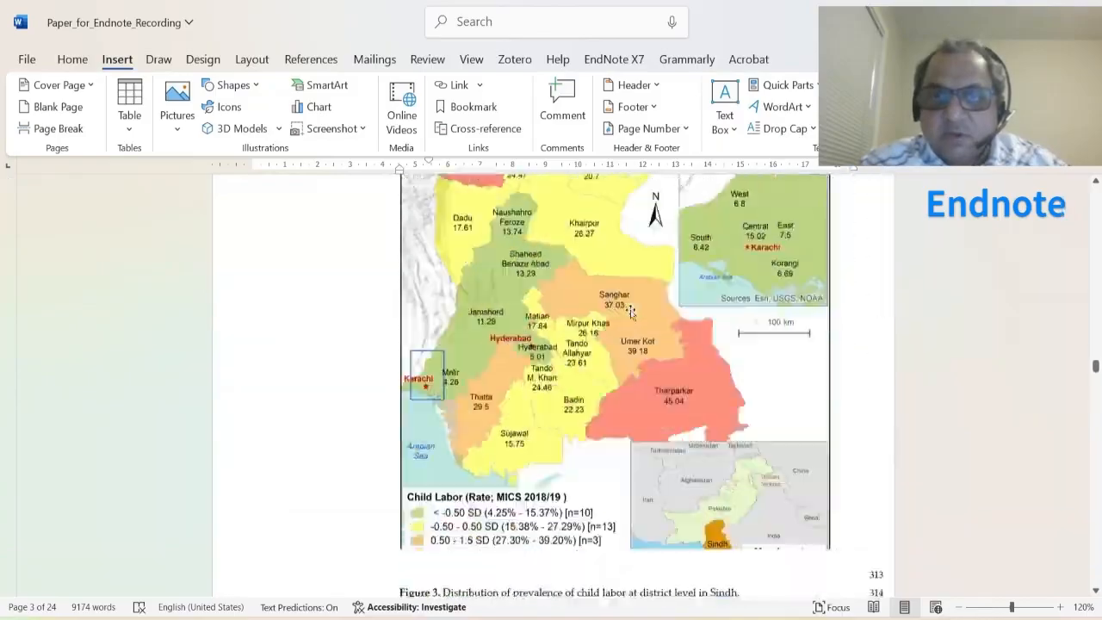
scroll(633, 312, down, 20)
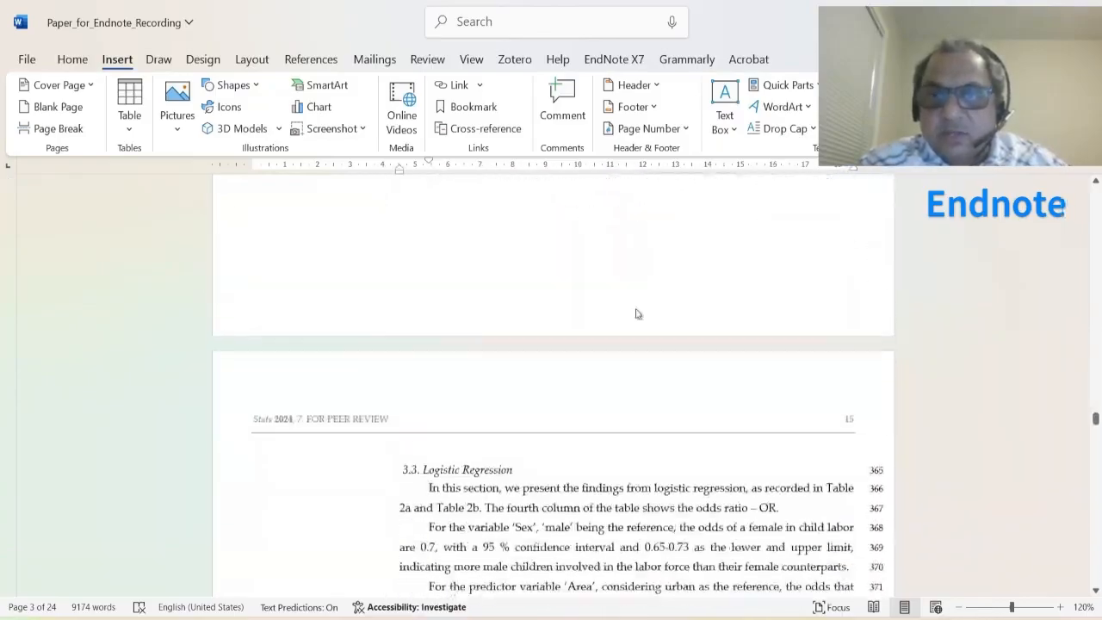
scroll(640, 309, down, 20)
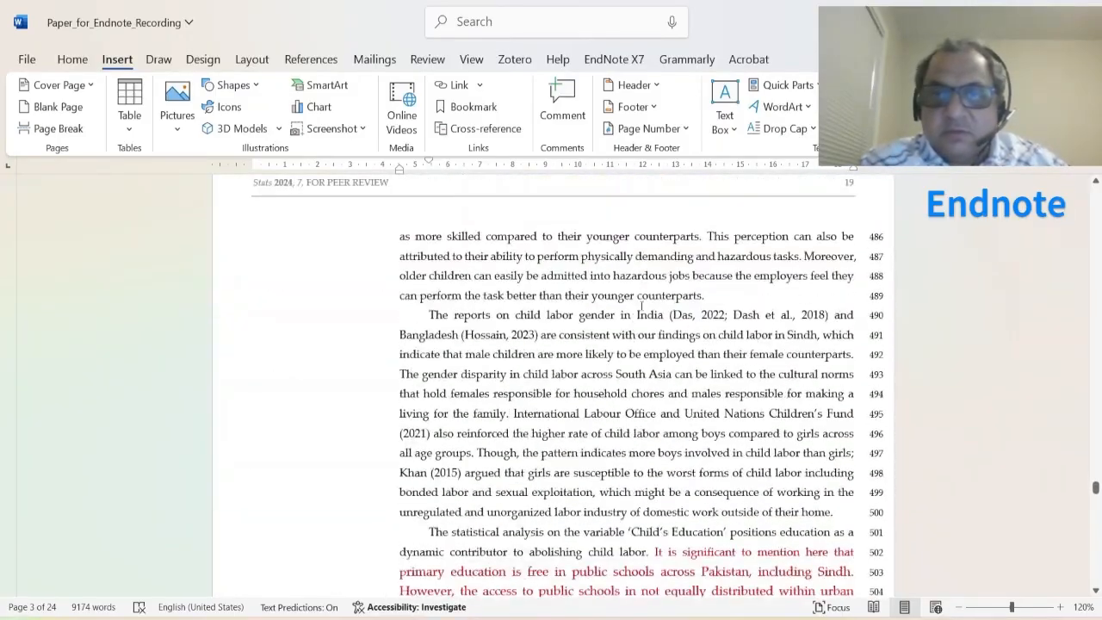
scroll(642, 307, down, 20)
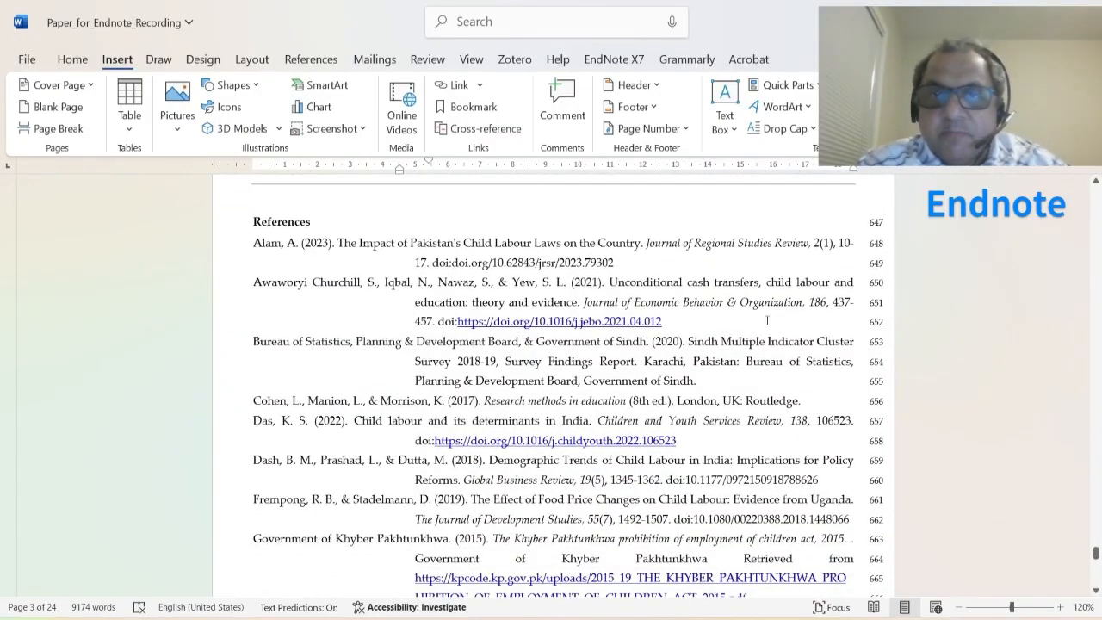
scroll(771, 314, down, 3)
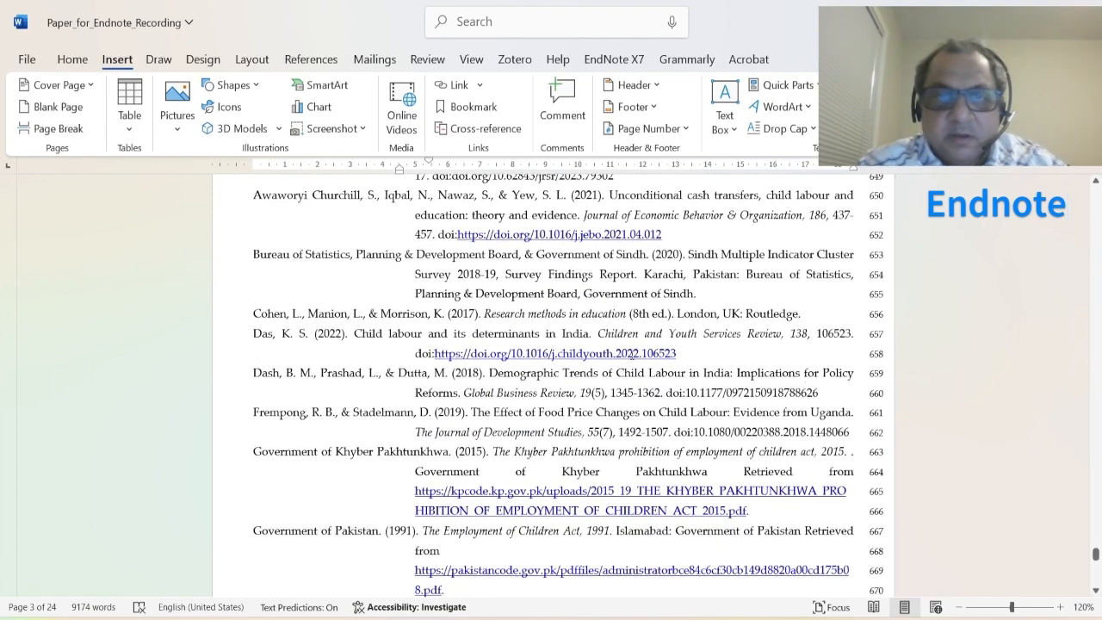
scroll(663, 401, down, 1)
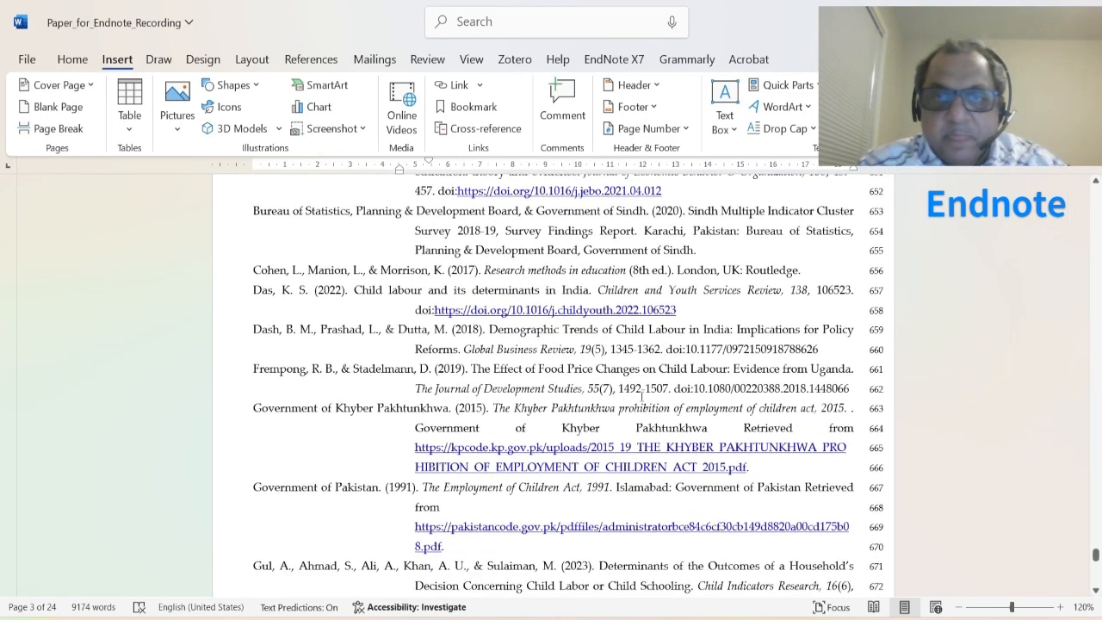
click(688, 388)
scroll(782, 413, down, 2)
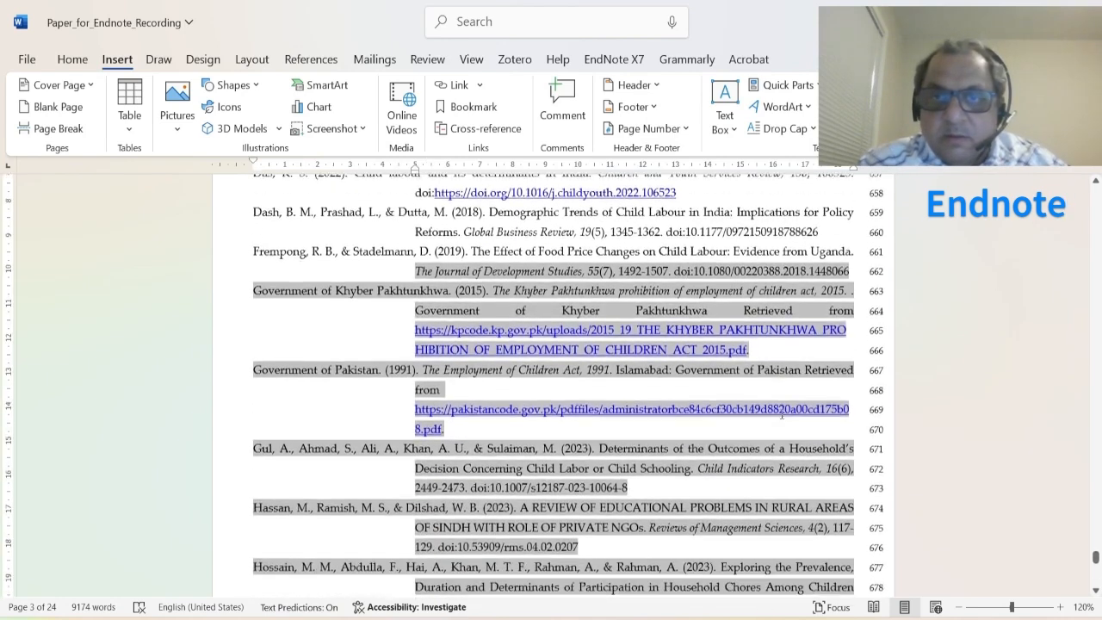
scroll(800, 443, down, 3)
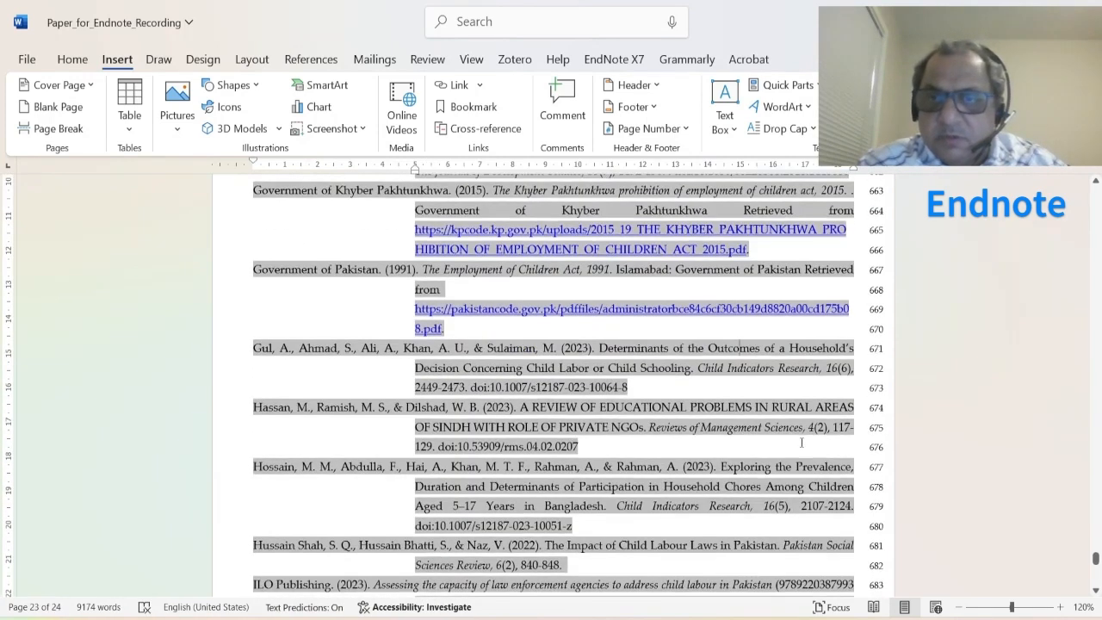
scroll(686, 487, down, 3)
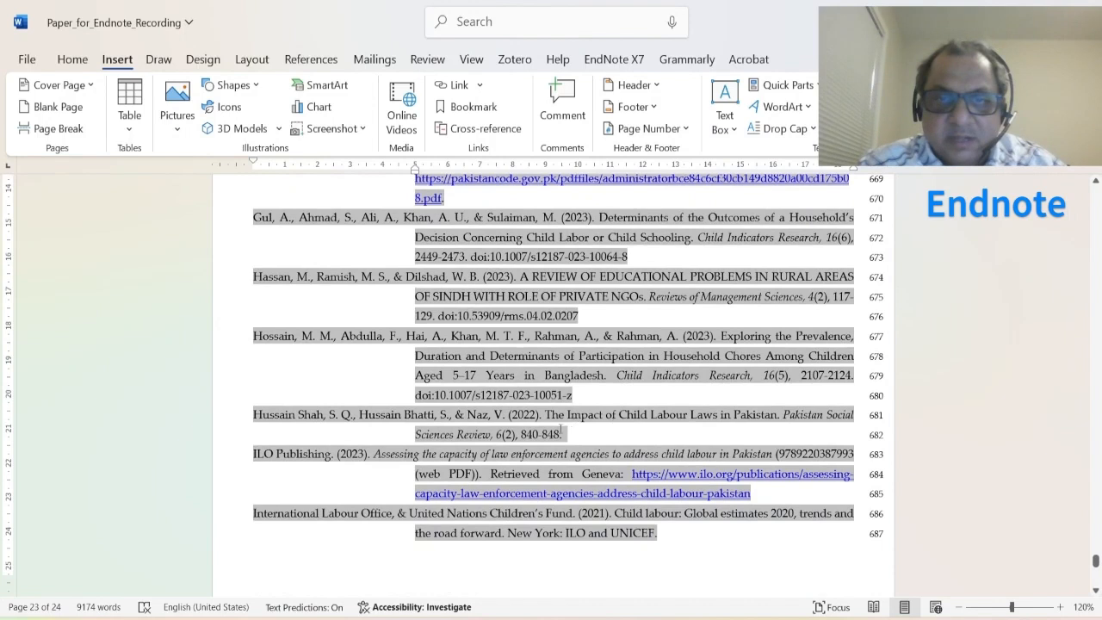
click(588, 435)
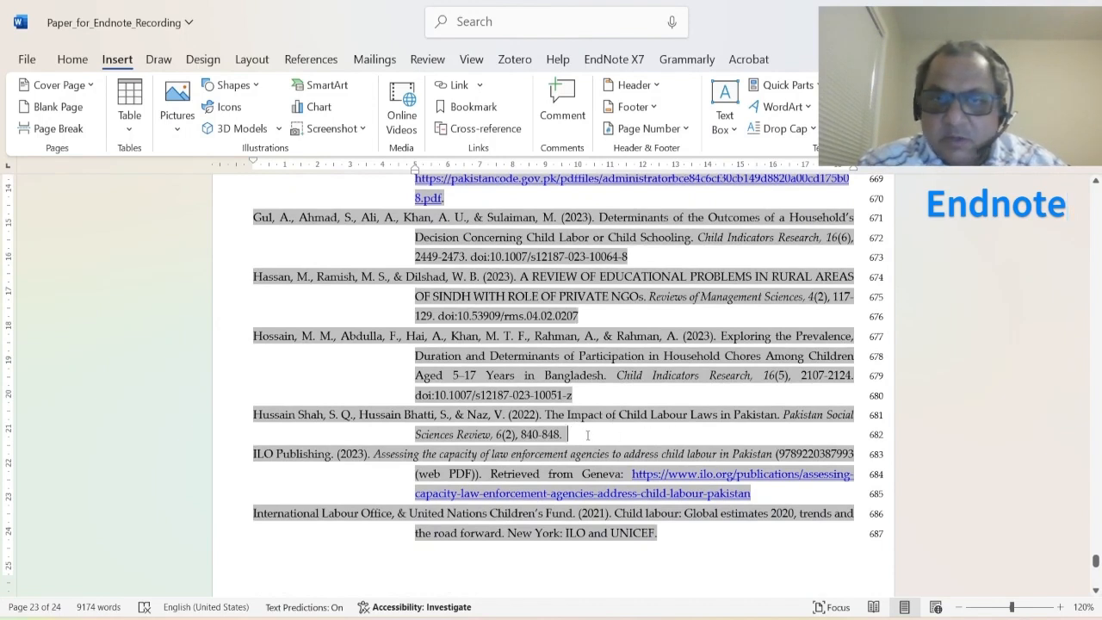
click(660, 530)
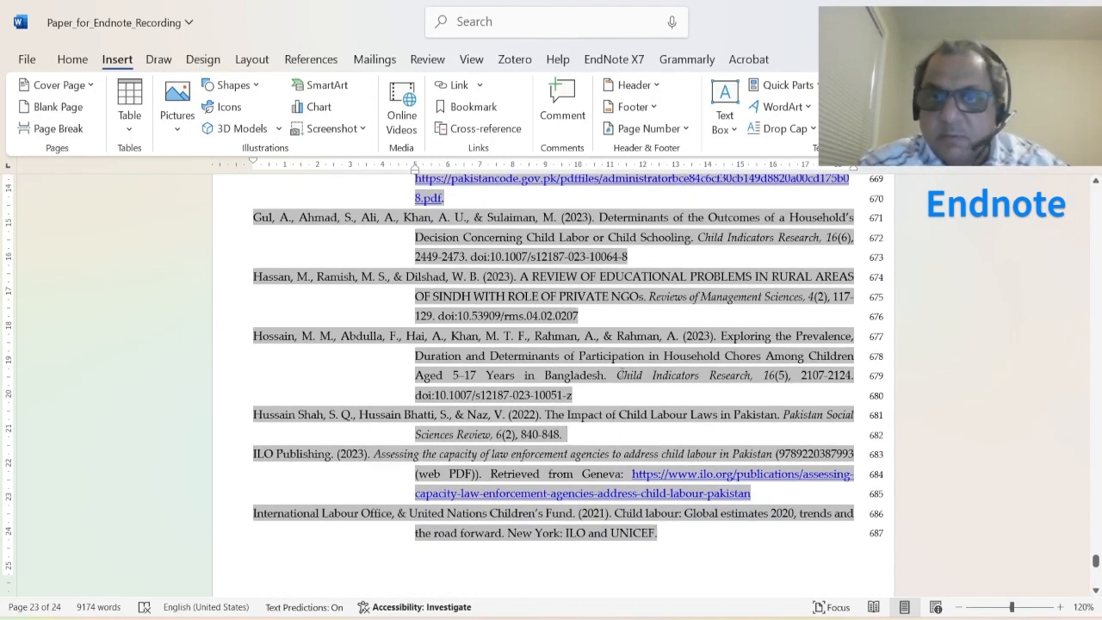
scroll(610, 402, up, 3)
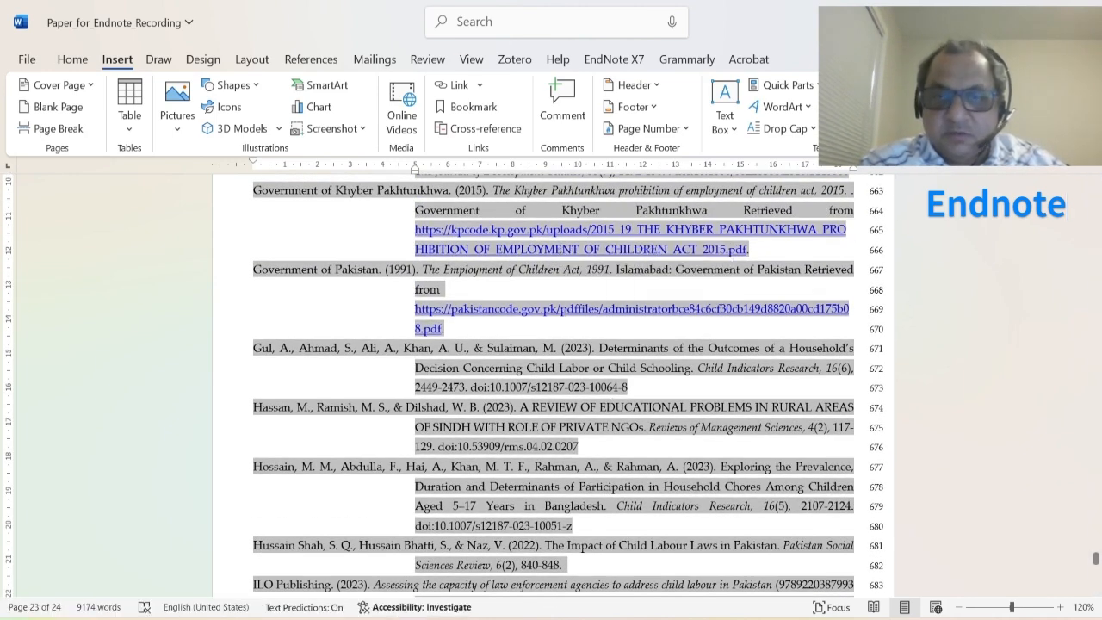
Step: Switch to the EndNote library and open the 2016 reference titled "'You have hands, make use of them!' Child labour in Artisanal and Small-scale Mining in Tanzania"
click(508, 547)
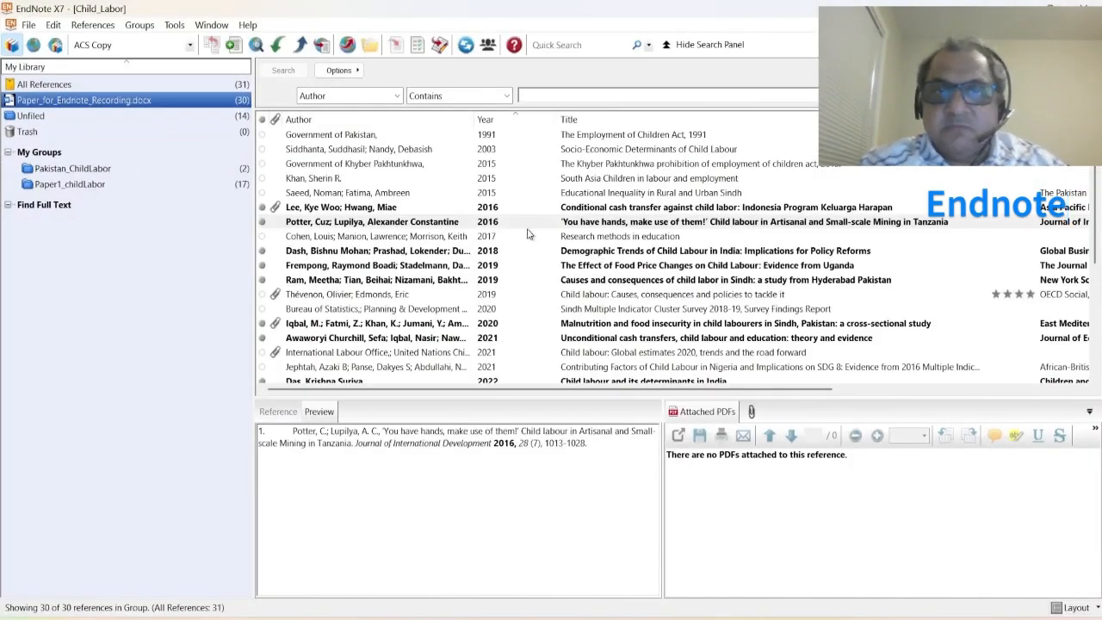
click(429, 222)
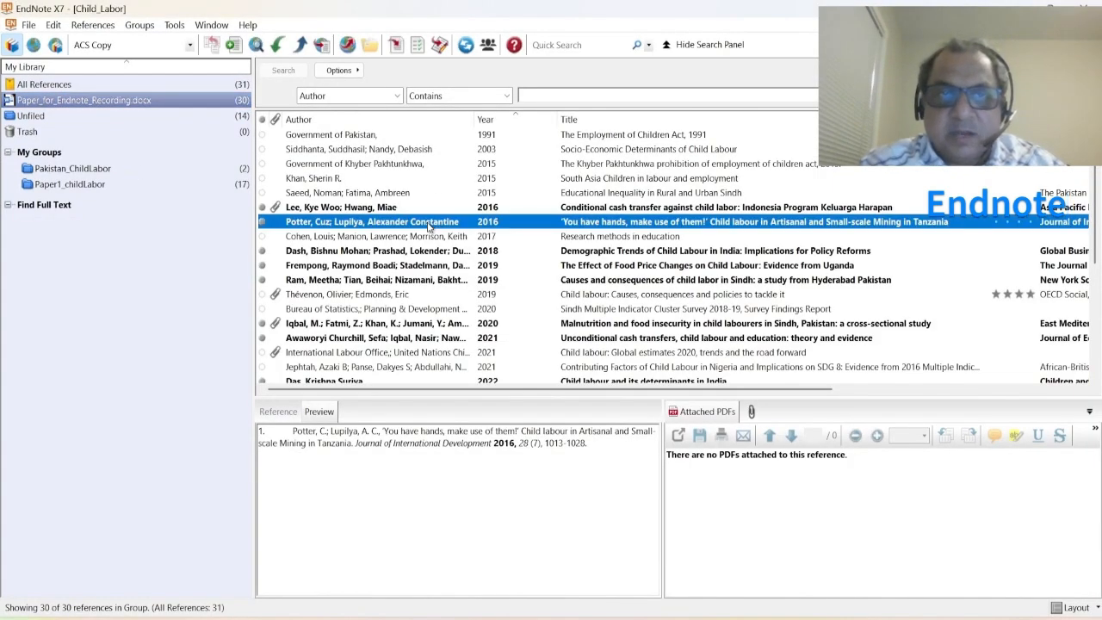
double_click(434, 223)
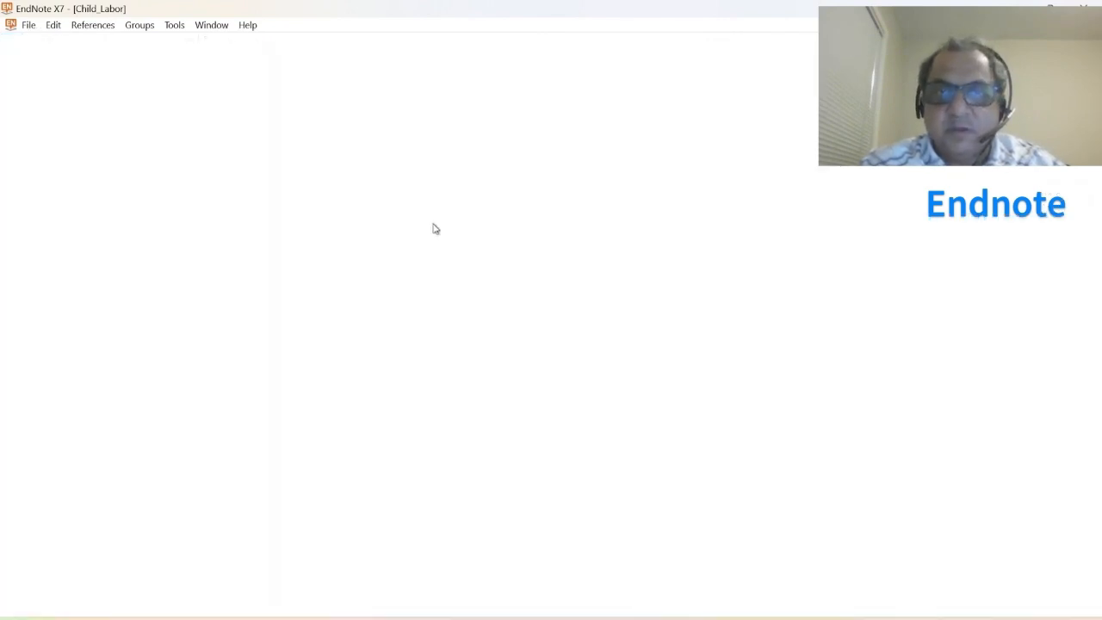
double_click(433, 225)
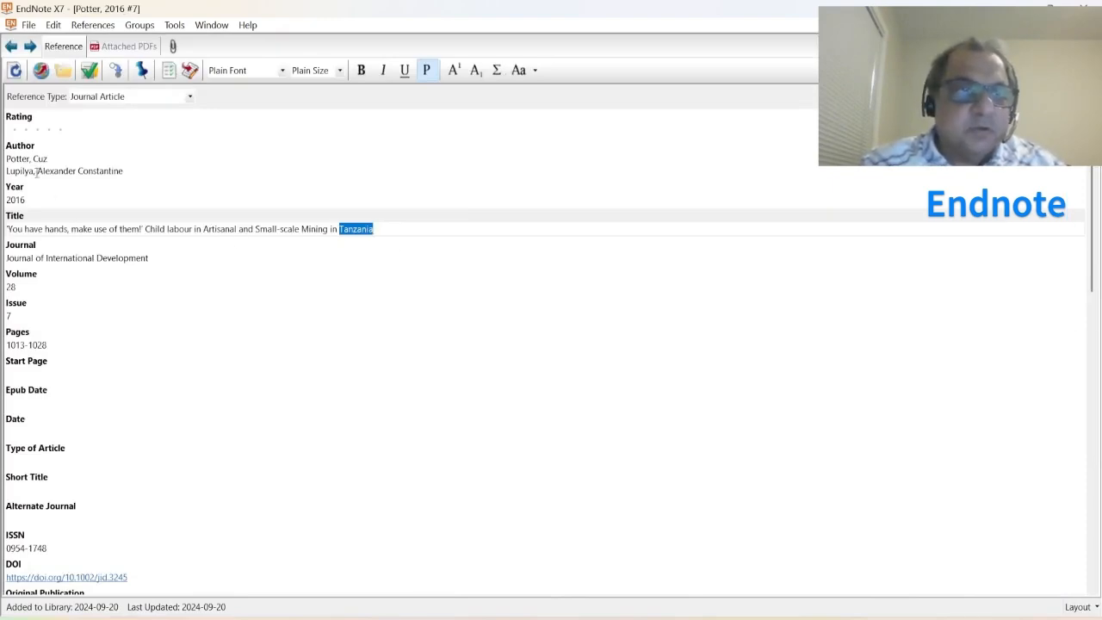
Step: Examine the reference's journal, volume, issue, pages, ISSN and DOI fields, close the record and return to the Word paper
click(35, 258)
scroll(32, 345, down, 5)
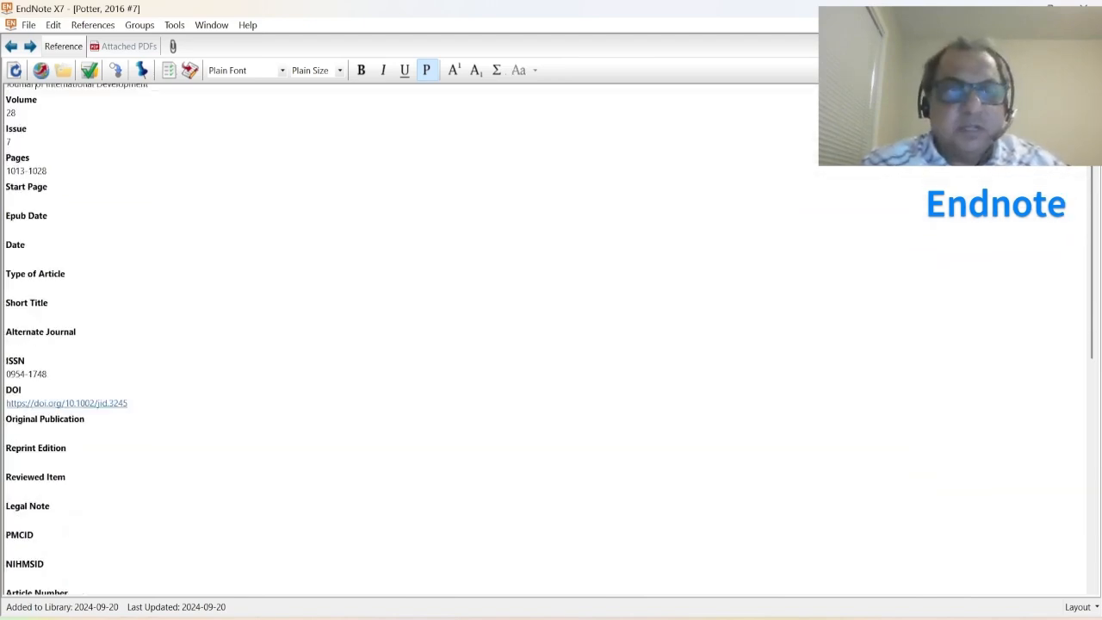
key(ctrl+w)
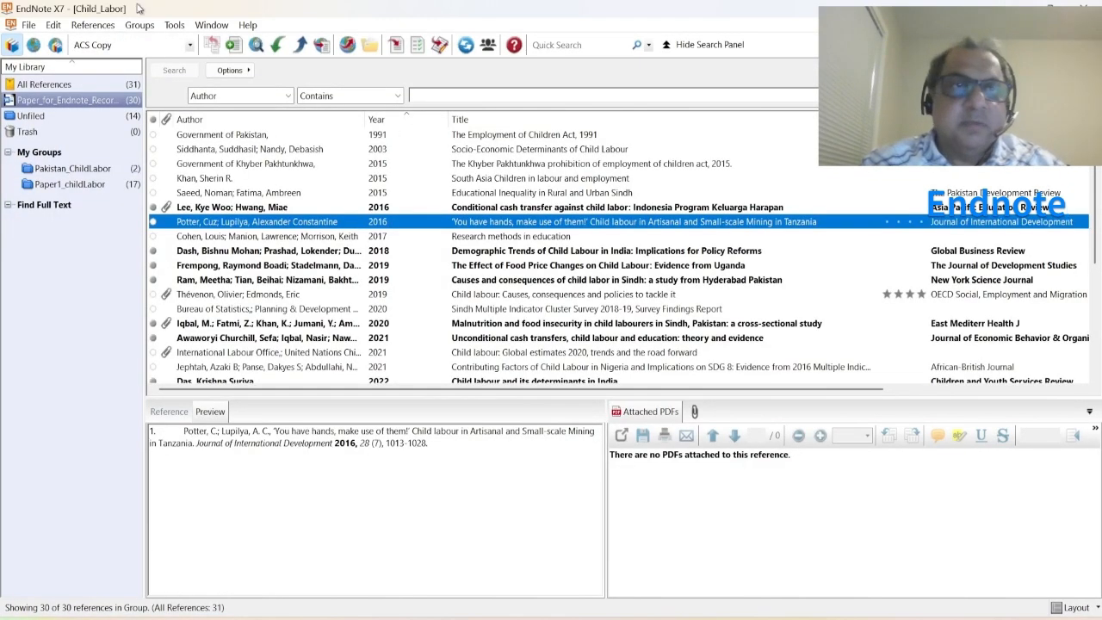
key(alt+Tab)
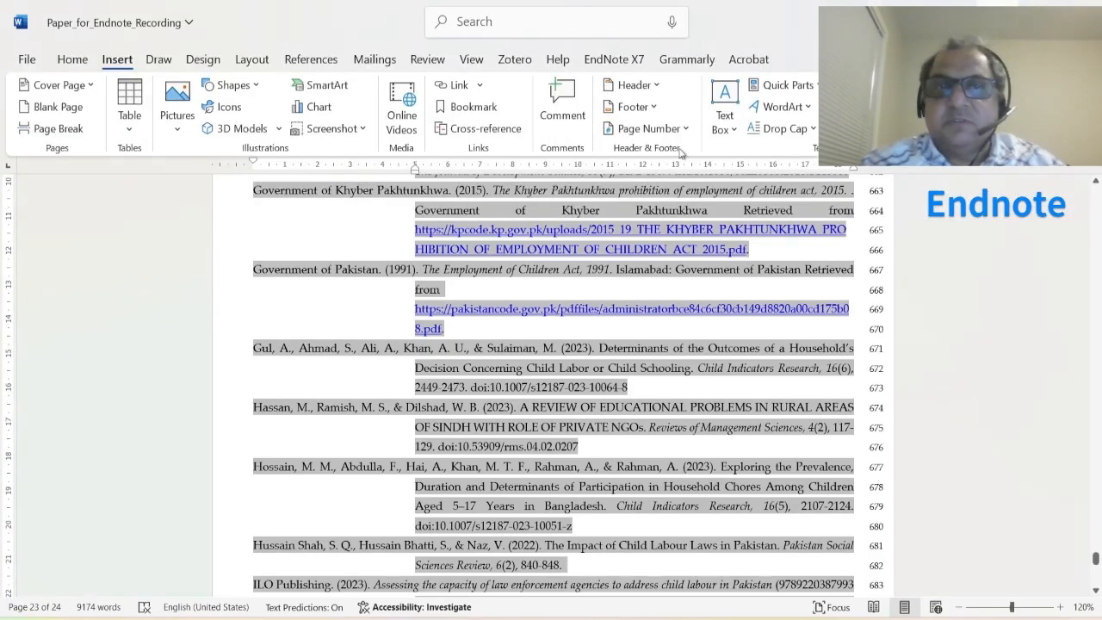